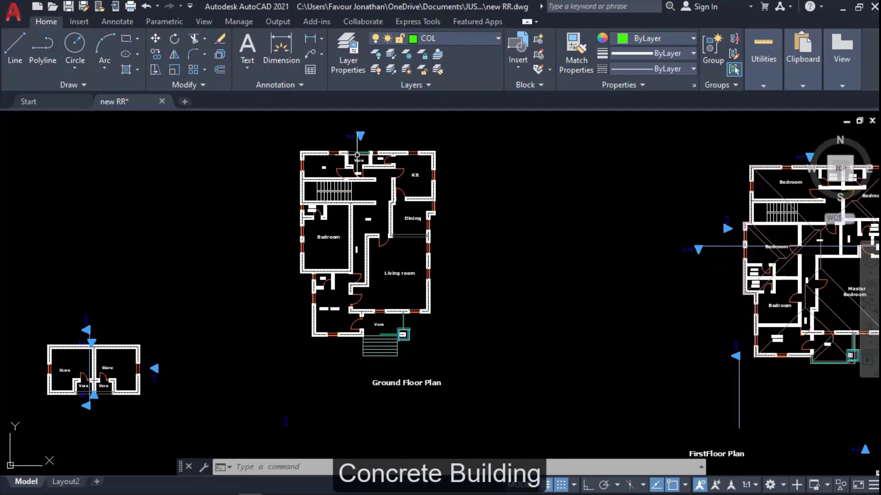
# Pan and zoom until the whole ground floor plan, from Vera and Kit to Living room, fills the screen.
pyautogui.scroll(-2, 367, 234)
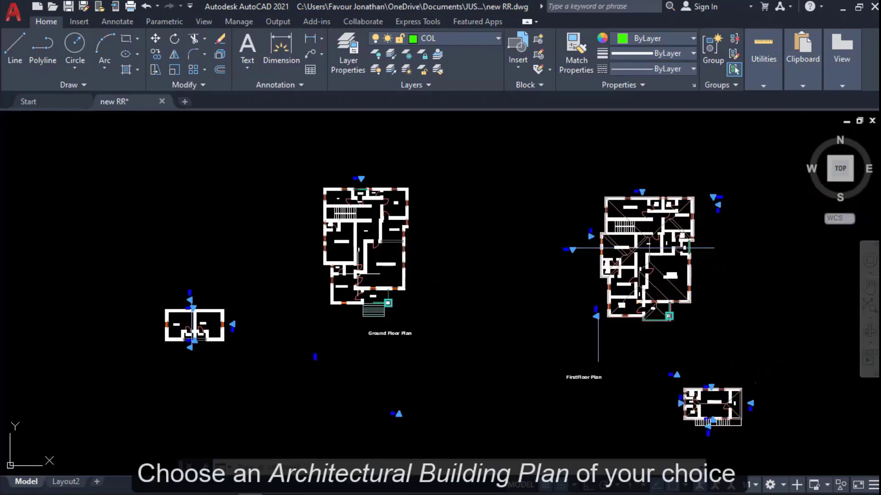
pyautogui.scroll(2, 360, 264)
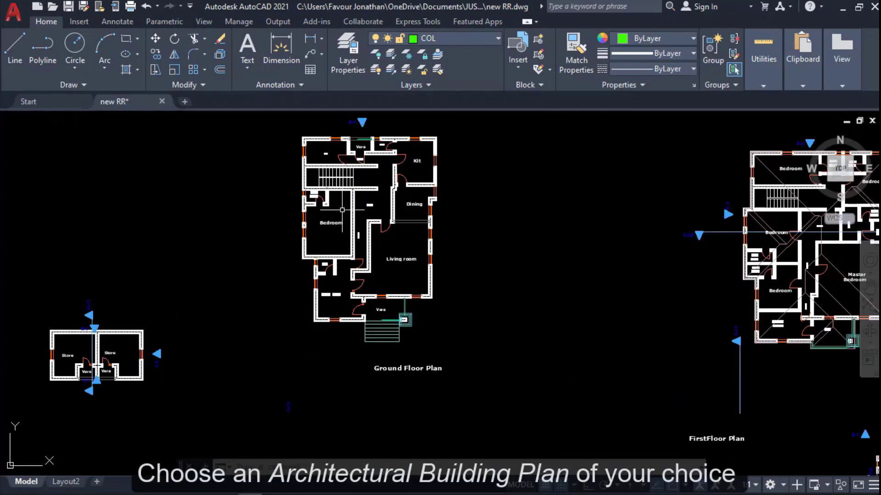
pyautogui.scroll(4, 343, 210)
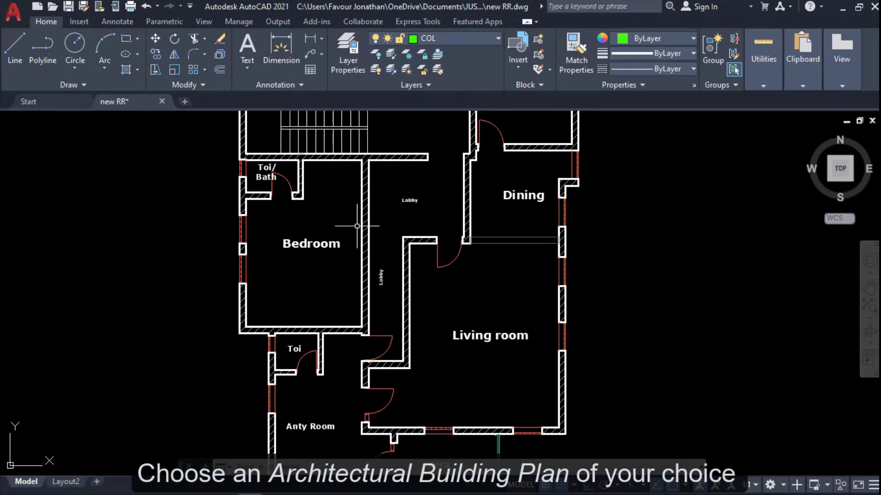
pyautogui.scroll(-4, 359, 226)
pyautogui.scroll(2, 357, 197)
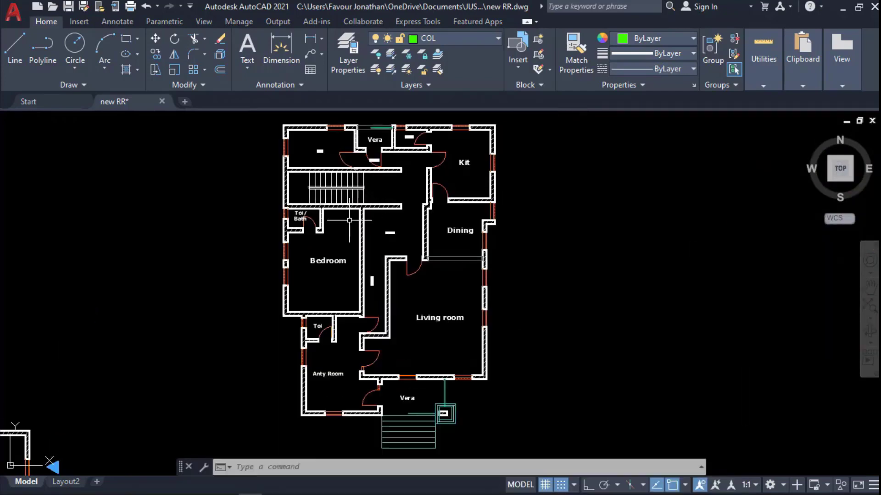
pyautogui.scroll(-2, 350, 228)
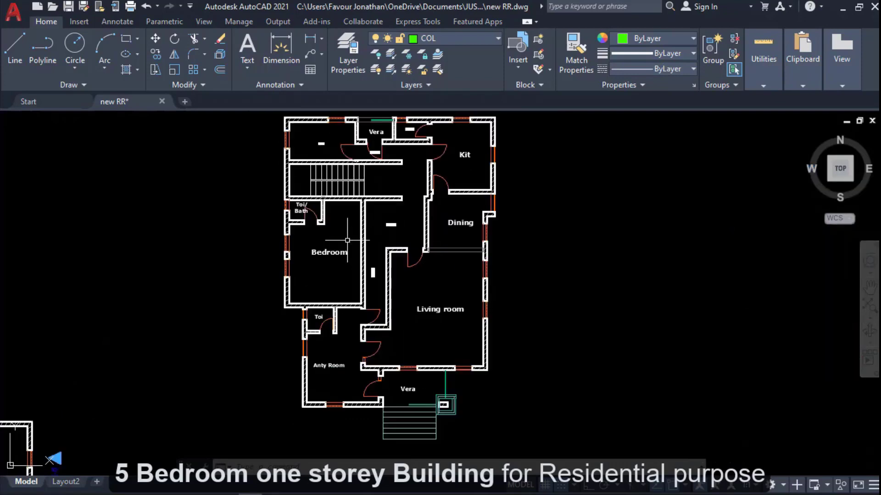
pyautogui.scroll(2, 348, 241)
pyautogui.scroll(2, 344, 270)
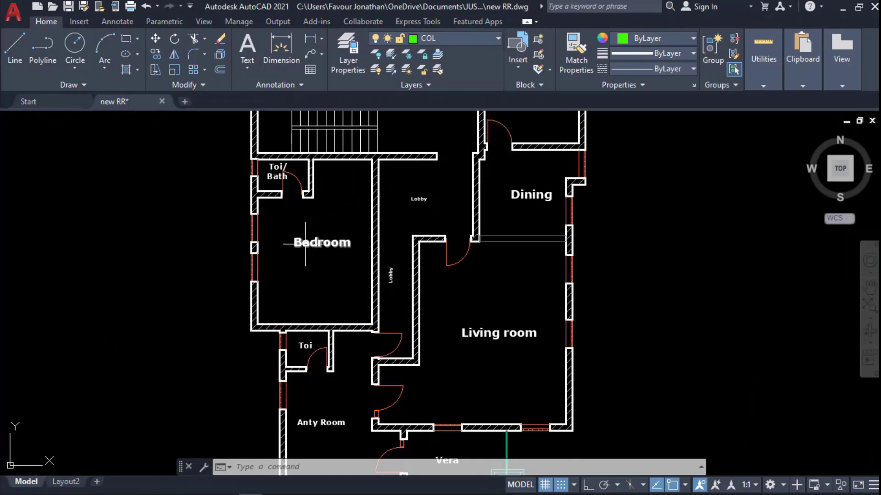
pyautogui.scroll(-4, 314, 242)
pyautogui.scroll(2, 383, 367)
pyautogui.scroll(-2, 546, 269)
pyautogui.scroll(3, 643, 273)
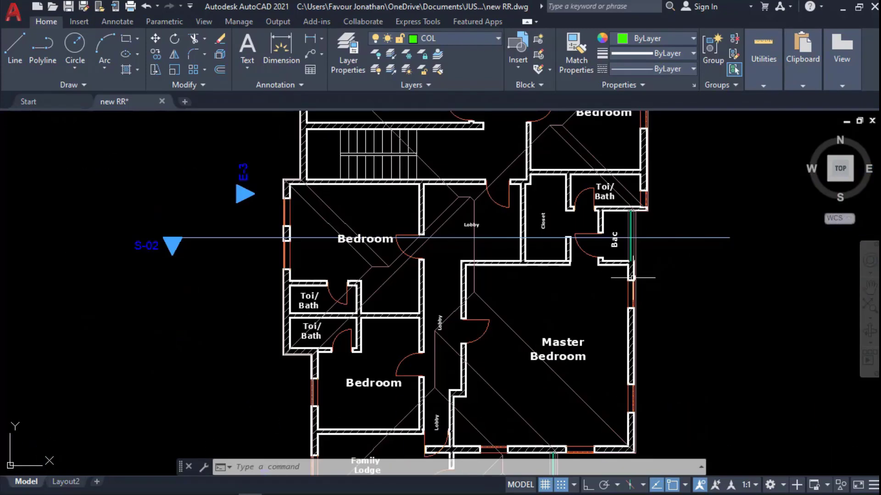
pyautogui.scroll(-1, 522, 329)
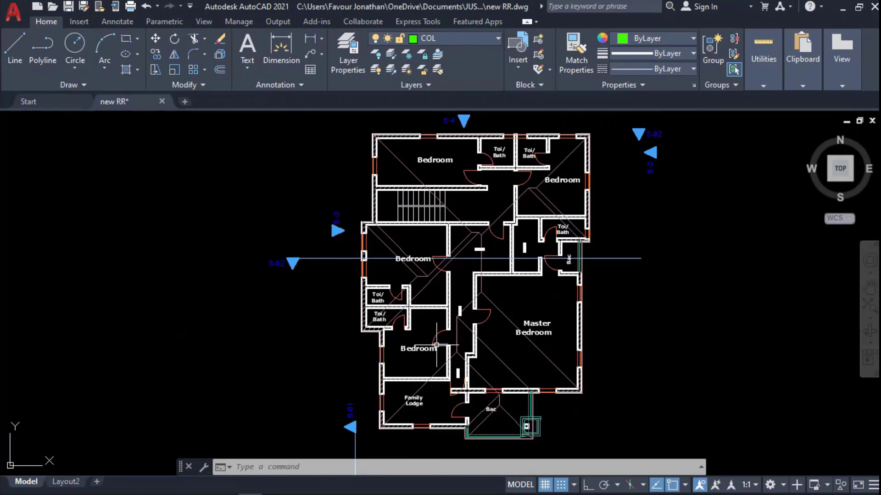
pyautogui.scroll(-2, 527, 234)
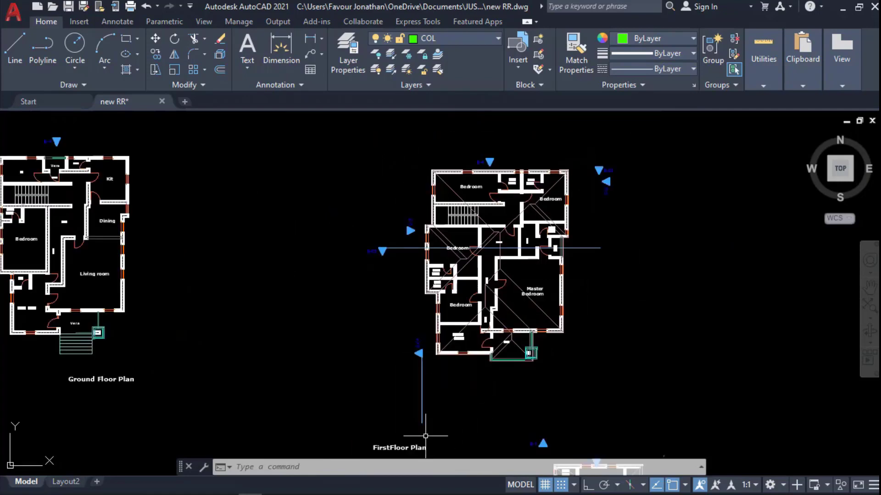
pyautogui.scroll(-2, 389, 201)
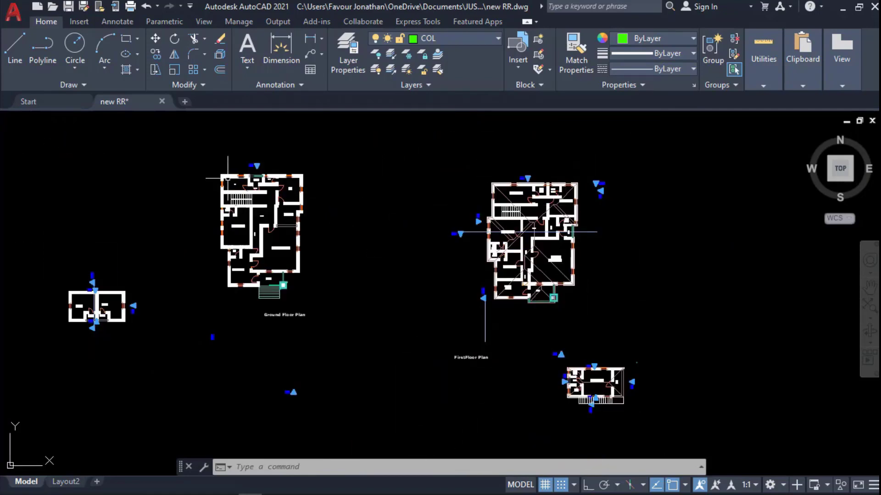
pyautogui.scroll(2, 227, 178)
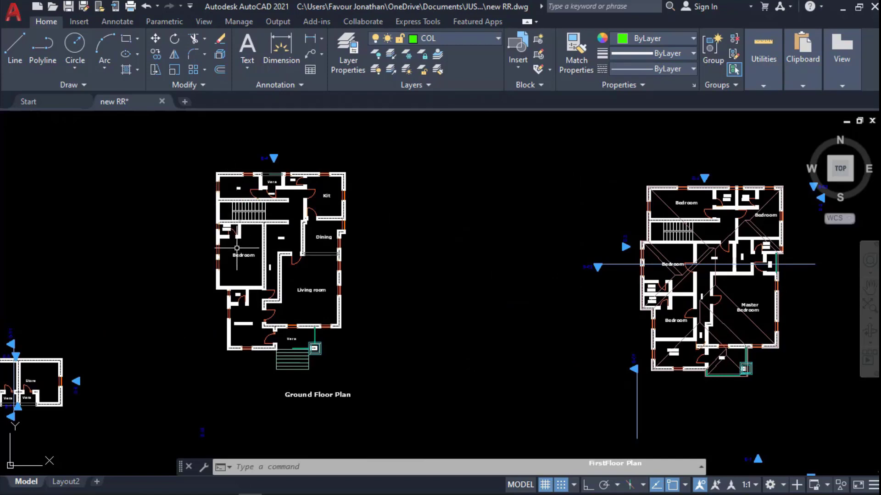
pyautogui.scroll(2, 219, 178)
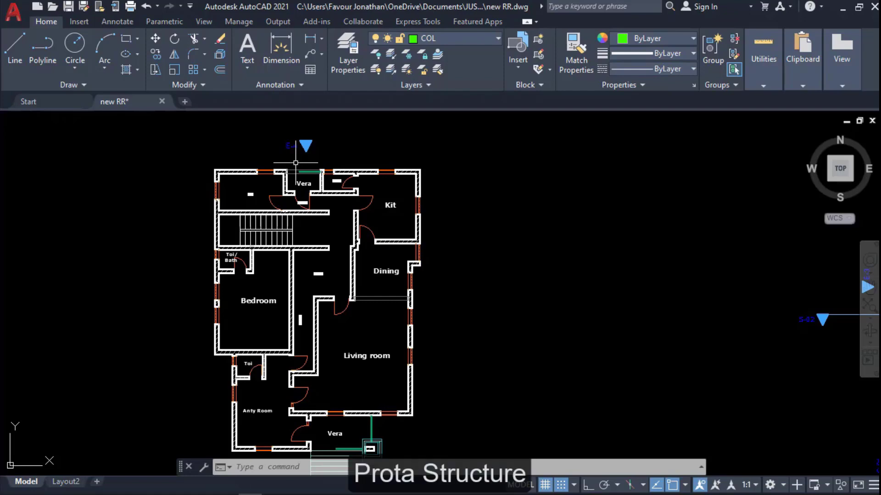
pyautogui.scroll(-3, 294, 163)
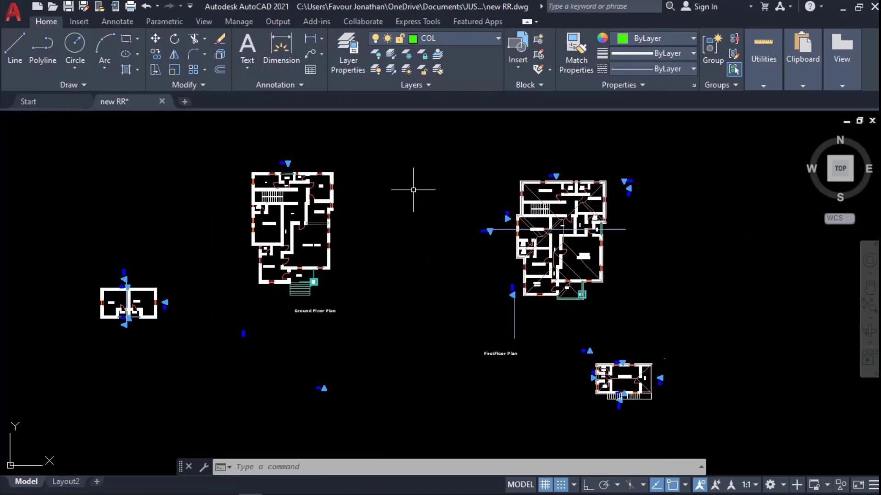
pyautogui.scroll(2, 340, 224)
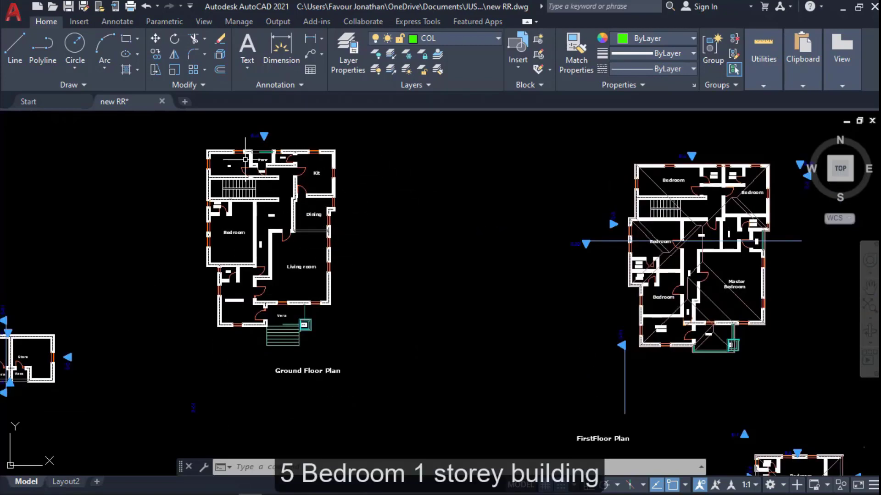
pyautogui.moveTo(411, 209); pyautogui.dragTo(436, 218, button='middle')
pyautogui.scroll(2, 268, 164)
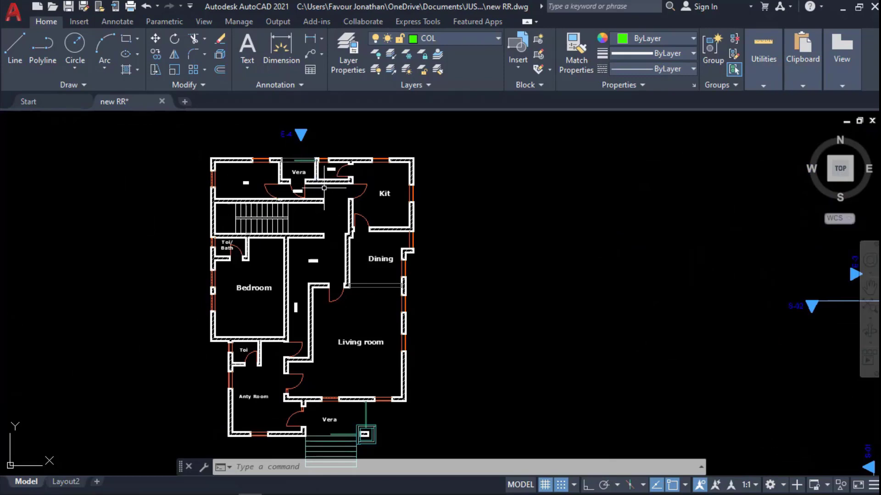
pyautogui.scroll(-2, 318, 179)
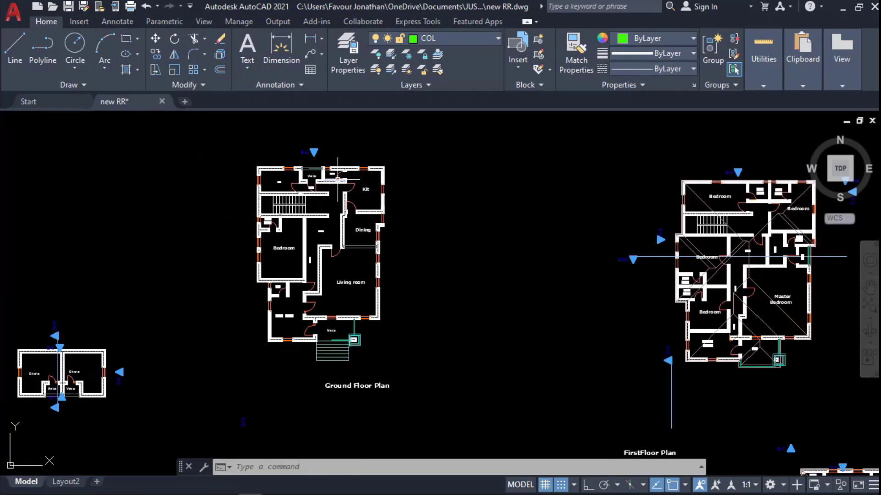
pyautogui.scroll(2, 288, 150)
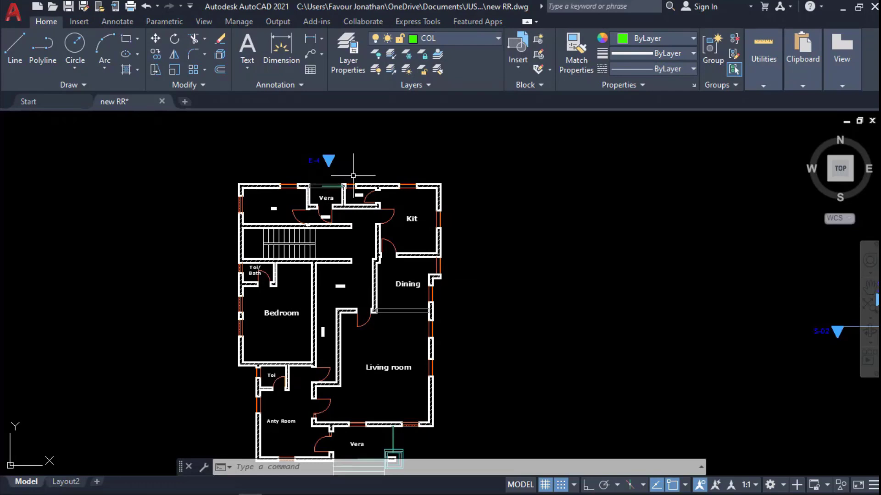
pyautogui.scroll(-3, 353, 175)
pyautogui.scroll(5, 295, 177)
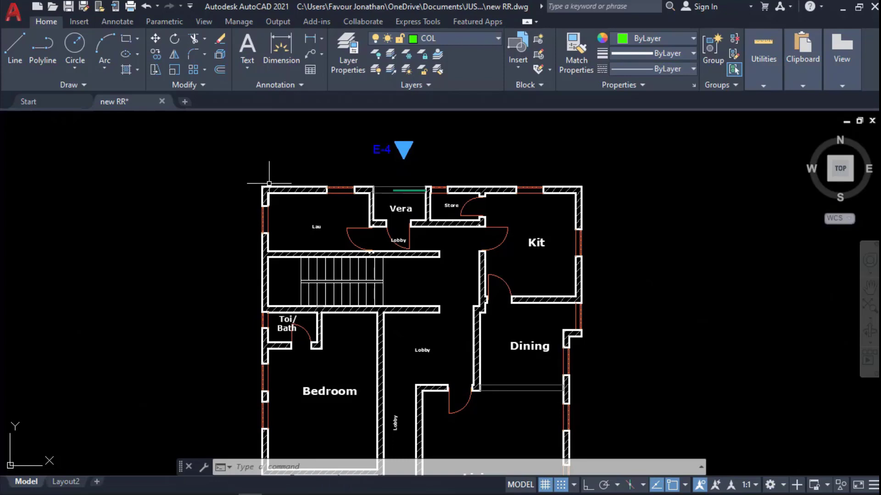
pyautogui.scroll(-2, 298, 178)
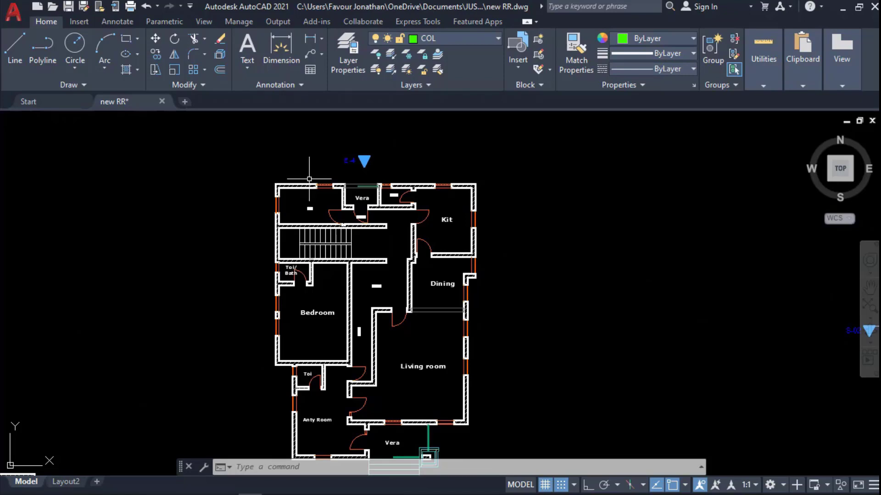
# Rename the COL layer to COLUMN in Layer Properties.
pyautogui.click(347, 62)
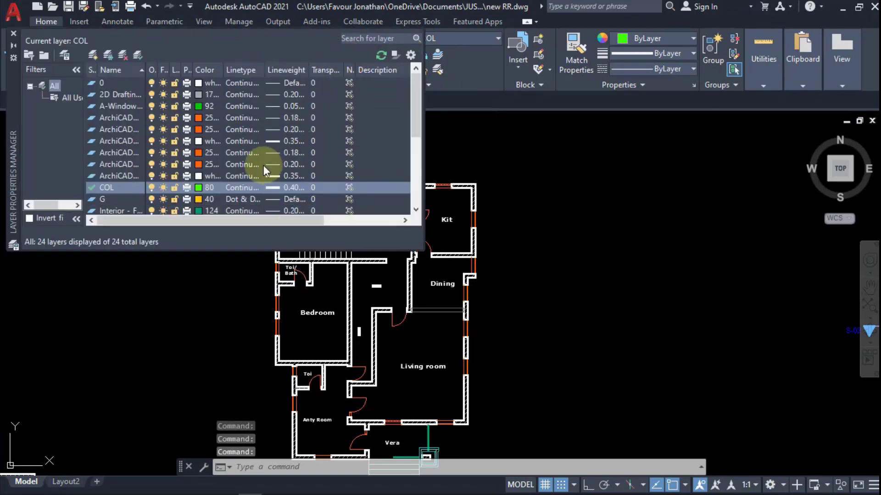
pyautogui.click(120, 188)
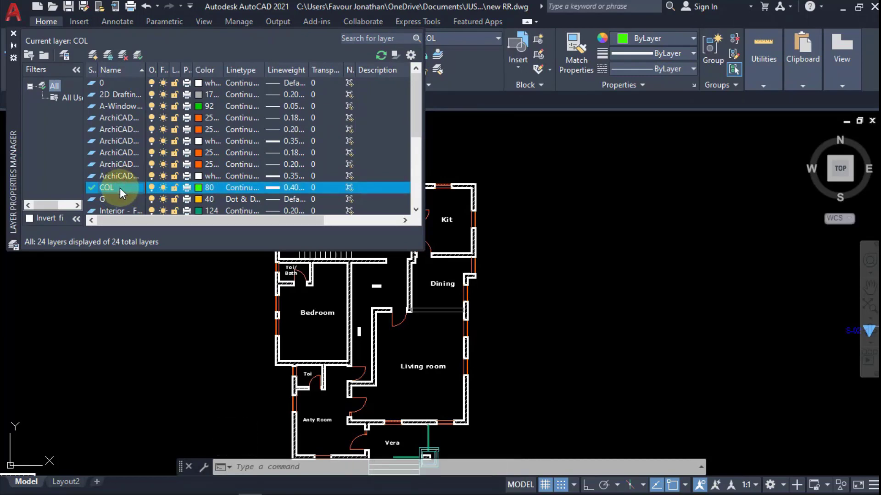
pyautogui.click(120, 188)
pyautogui.write('CO')
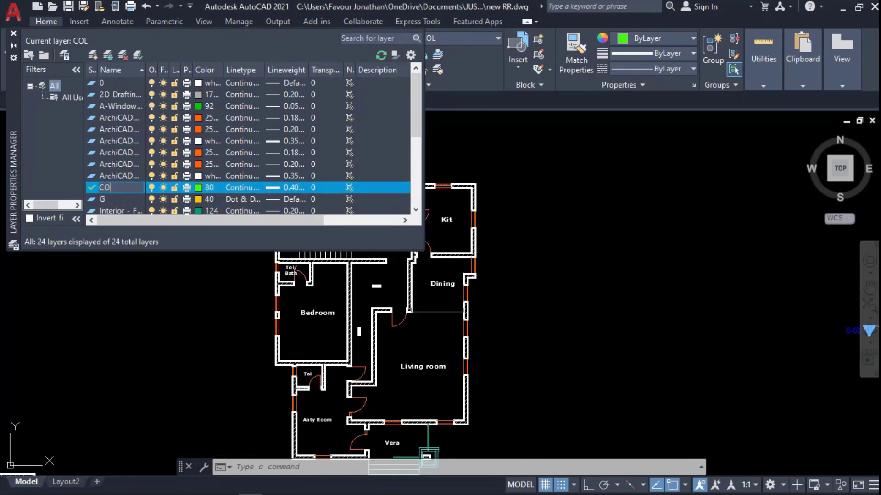
pyautogui.write('LUM')
pyautogui.press('BackSpace')
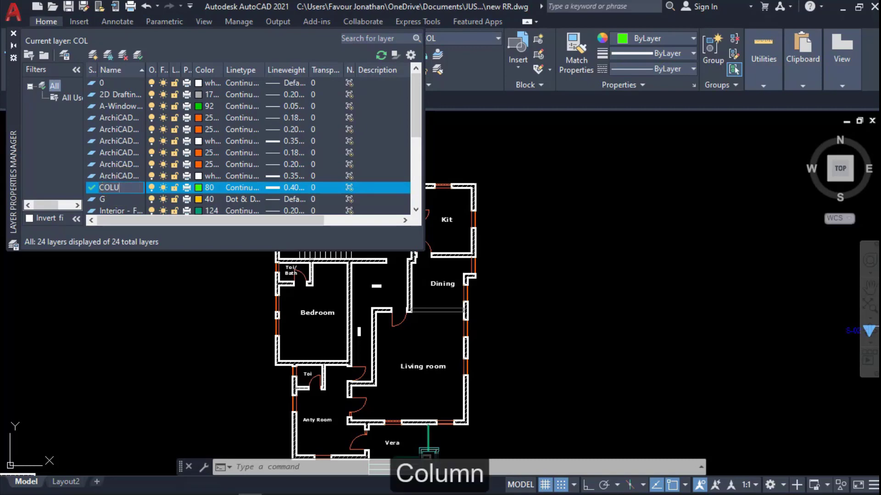
pyautogui.click(133, 189)
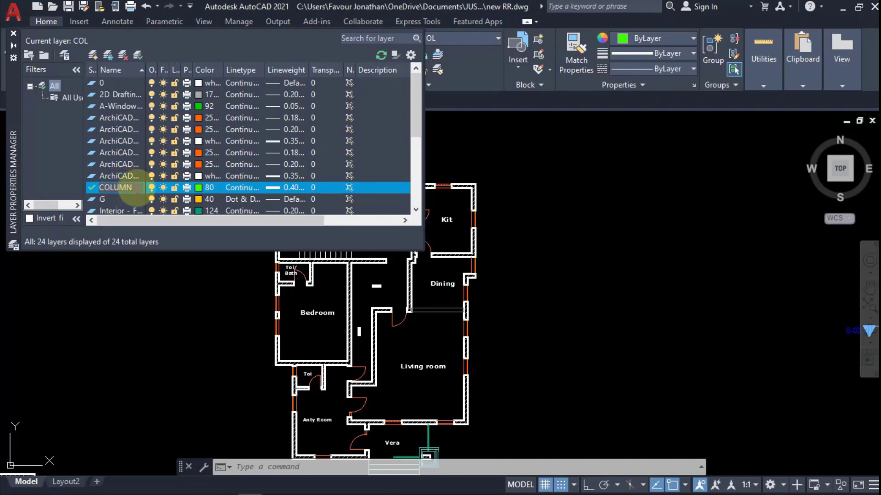
# Rename the G layer to GRID.
pyautogui.click(118, 201)
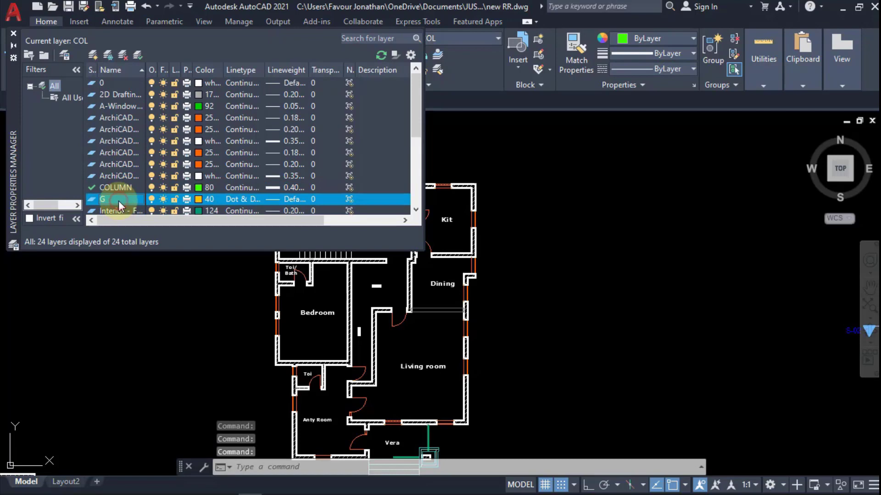
pyautogui.click(118, 200)
pyautogui.write('GR')
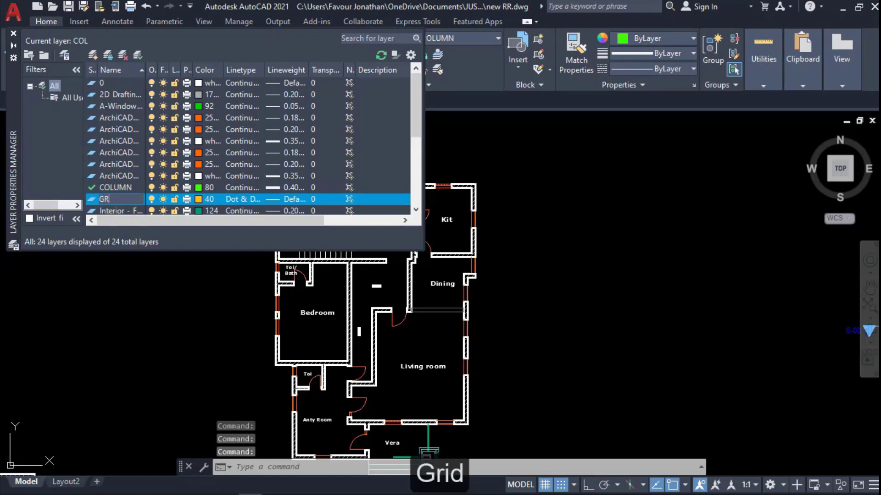
pyautogui.write('ID')
pyautogui.click(126, 188)
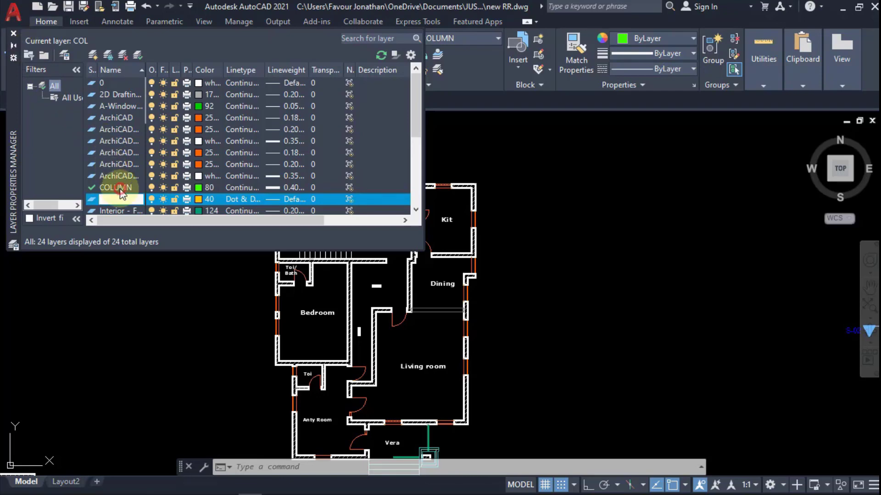
pyautogui.click(119, 188)
pyautogui.click(14, 33)
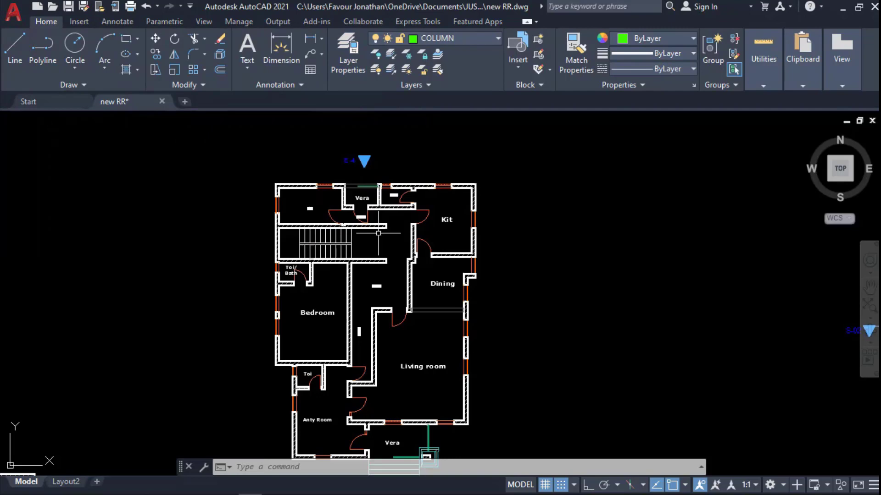
pyautogui.click(444, 38)
pyautogui.click(442, 209)
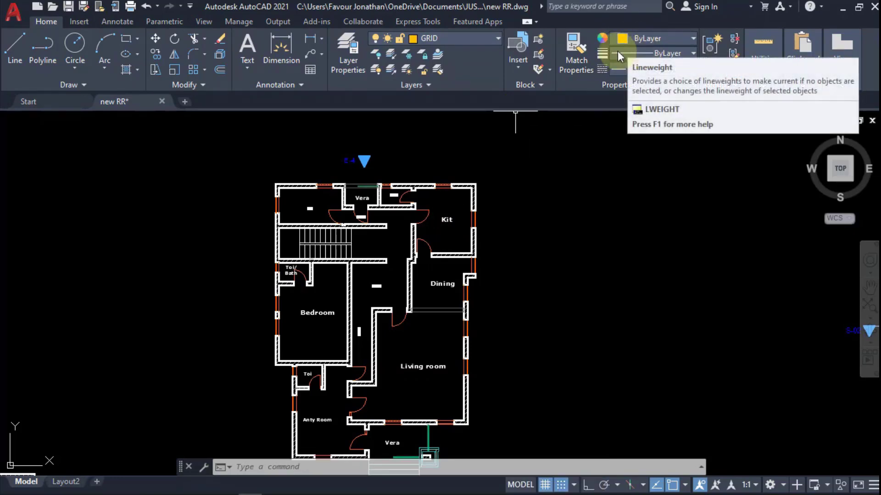
pyautogui.click(664, 54)
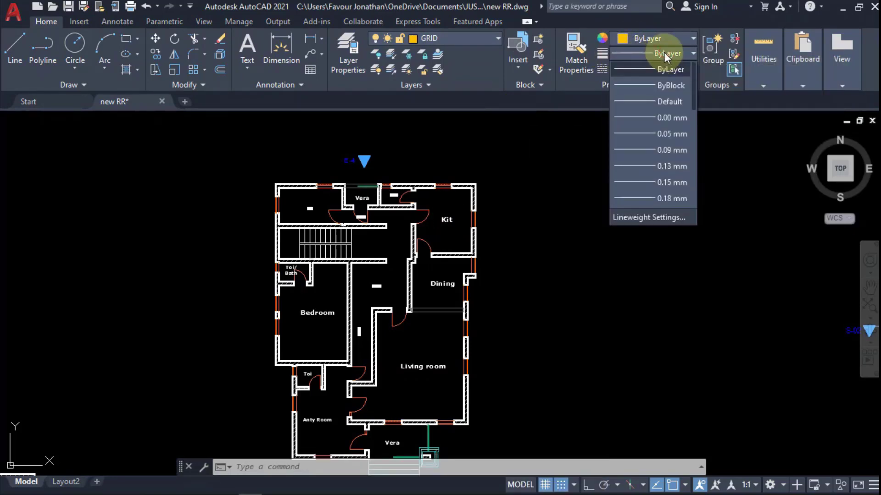
pyautogui.click(667, 54)
pyautogui.click(656, 69)
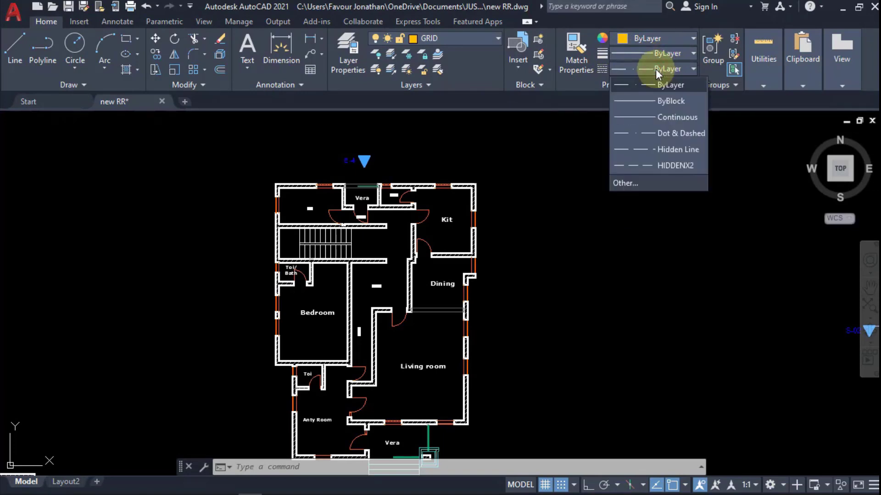
pyautogui.click(656, 70)
pyautogui.click(664, 54)
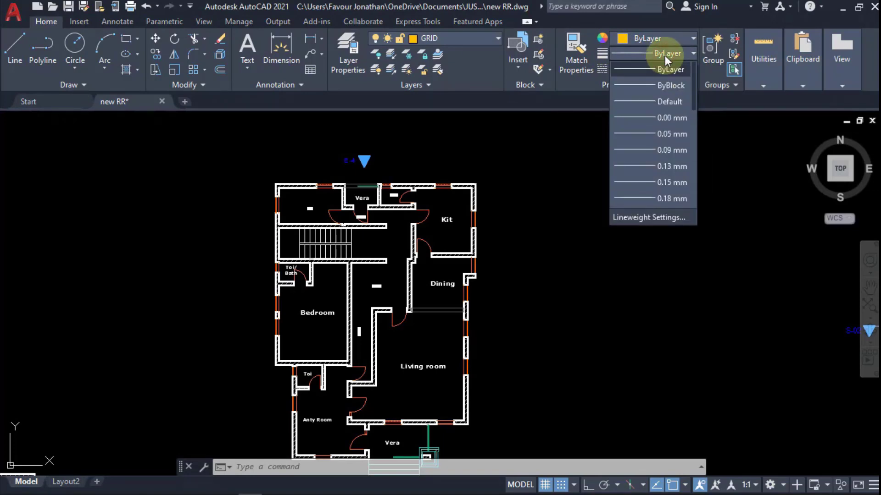
pyautogui.click(664, 55)
pyautogui.scroll(8, 284, 158)
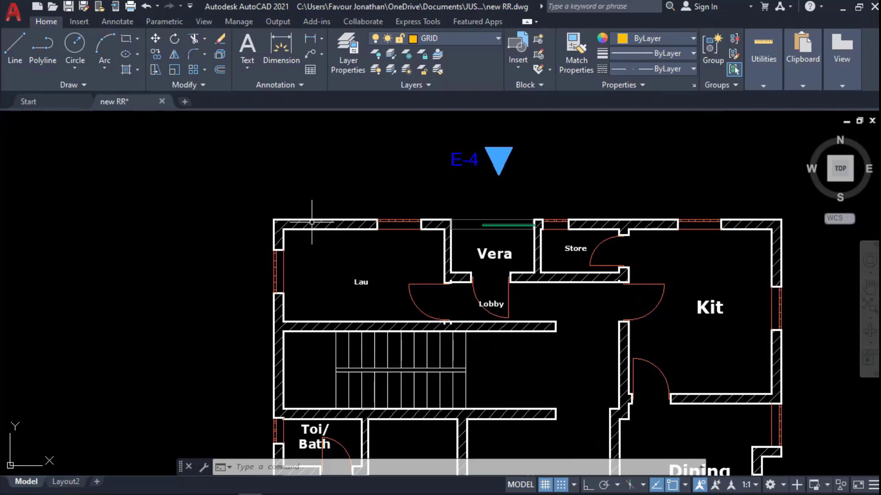
pyautogui.scroll(2, 201, 293)
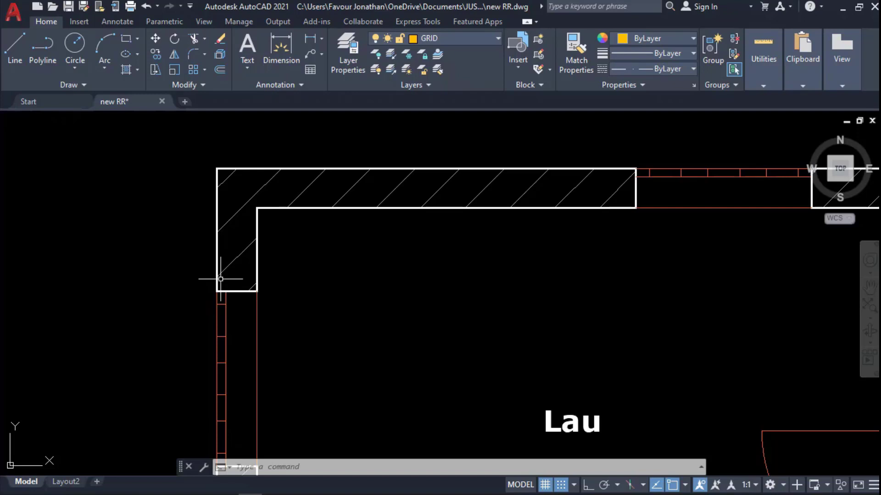
# Draw a vertical XL construction line through the Lau room's left wall midpoint.
pyautogui.scroll(-1, 251, 249)
pyautogui.write('XL')
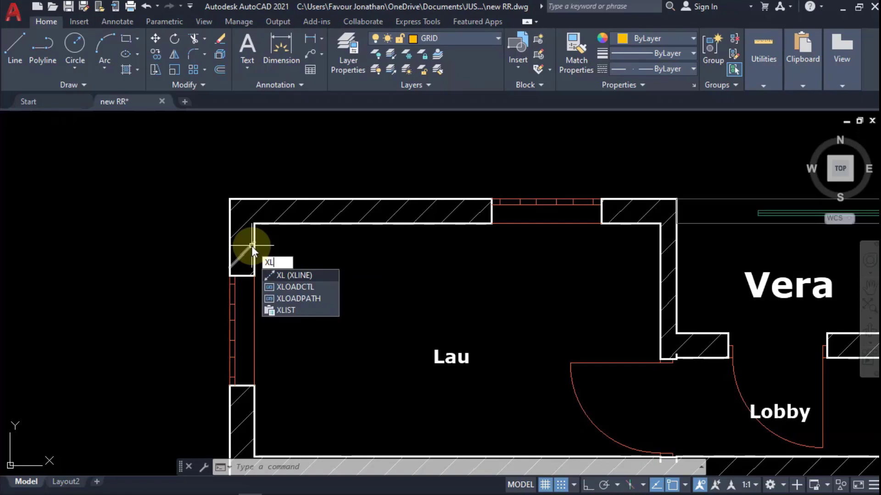
pyautogui.press('Return')
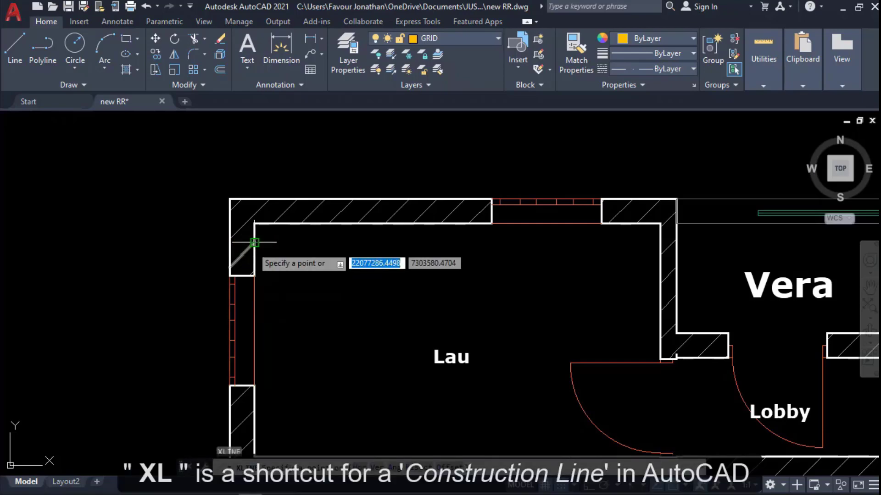
pyautogui.write('V')
pyautogui.press('Return')
pyautogui.scroll(2, 250, 261)
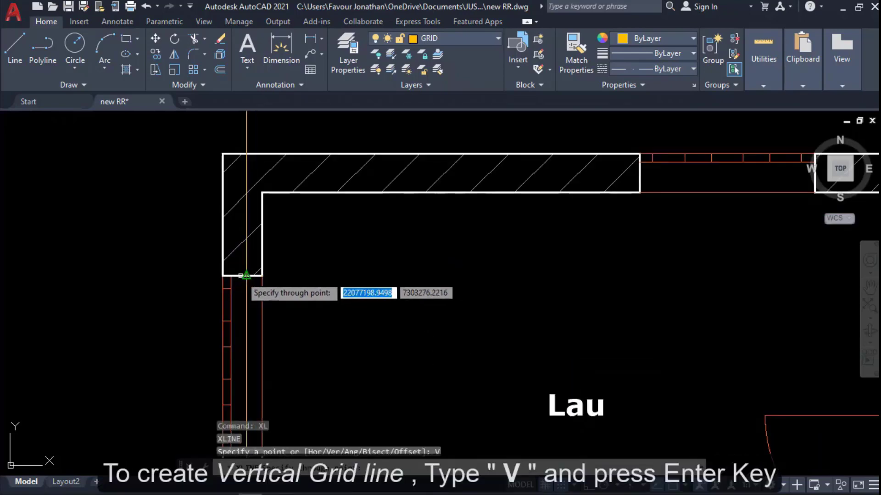
pyautogui.scroll(1, 246, 275)
pyautogui.scroll(-3, 250, 257)
pyautogui.scroll(4, 254, 296)
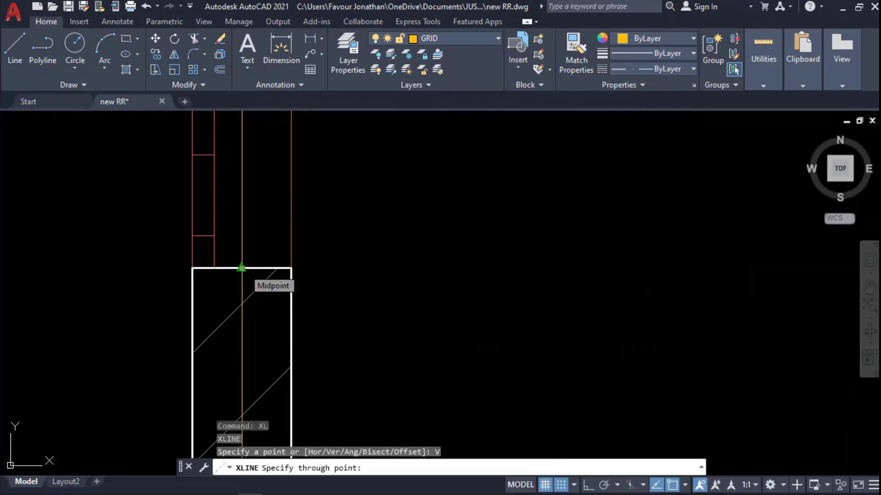
pyautogui.click(241, 268)
pyautogui.scroll(-5, 293, 298)
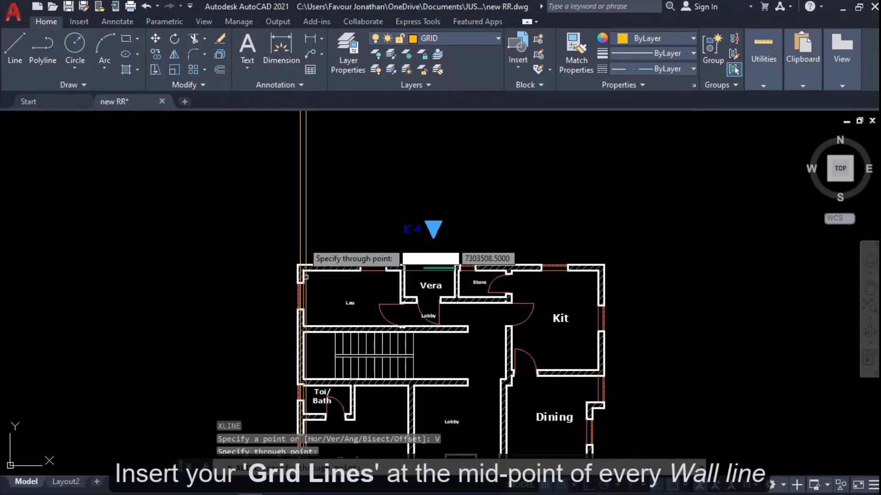
pyautogui.scroll(4, 306, 278)
pyautogui.press('Escape')
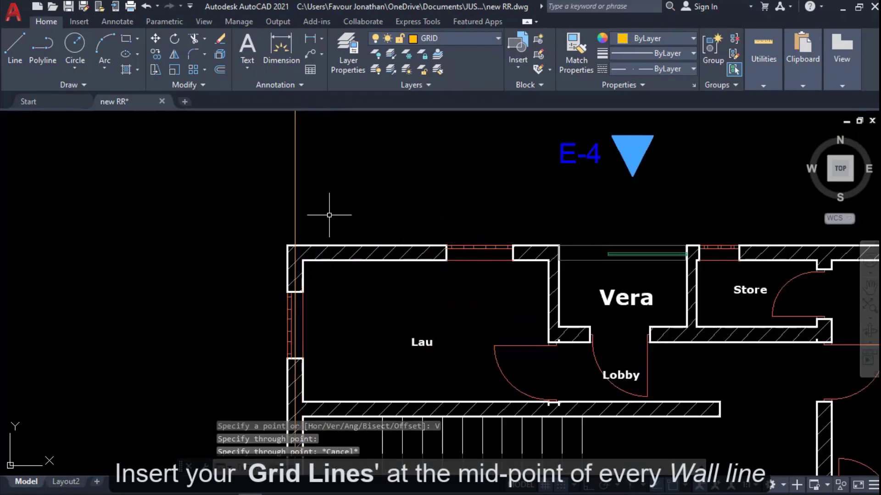
# Draw a horizontal construction line through the top wall midpoint.
pyautogui.write('xl')
pyautogui.press('Return')
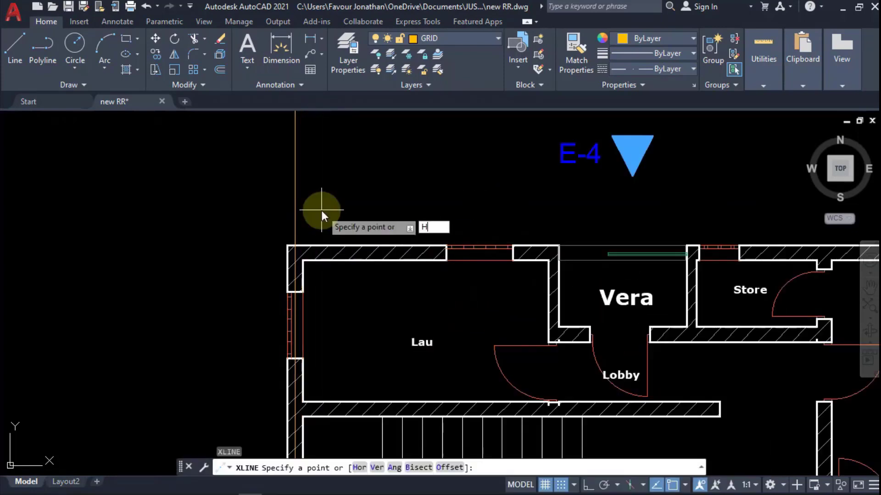
pyautogui.click(446, 255)
pyautogui.scroll(4, 446, 254)
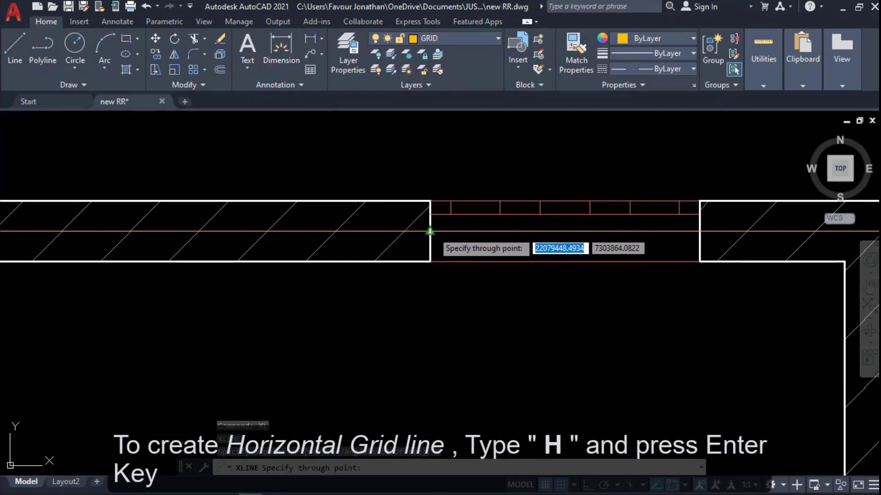
pyautogui.scroll(-5, 275, 257)
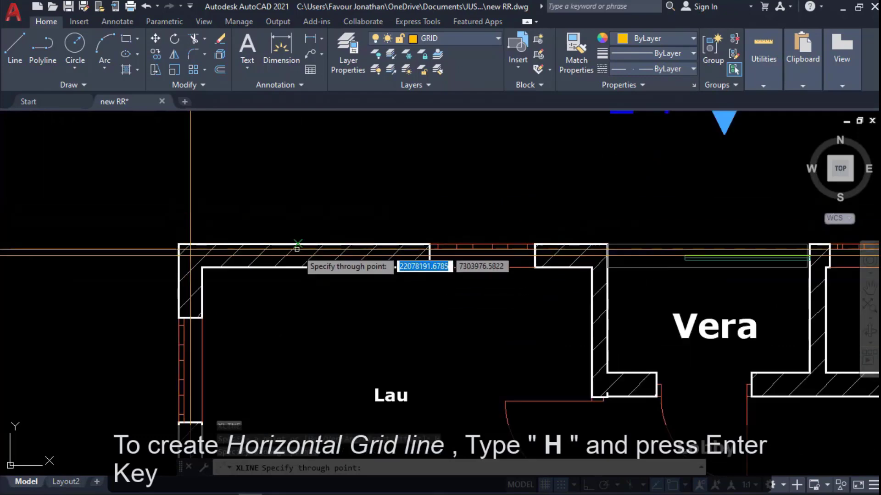
pyautogui.scroll(3, 240, 249)
pyautogui.press('Escape')
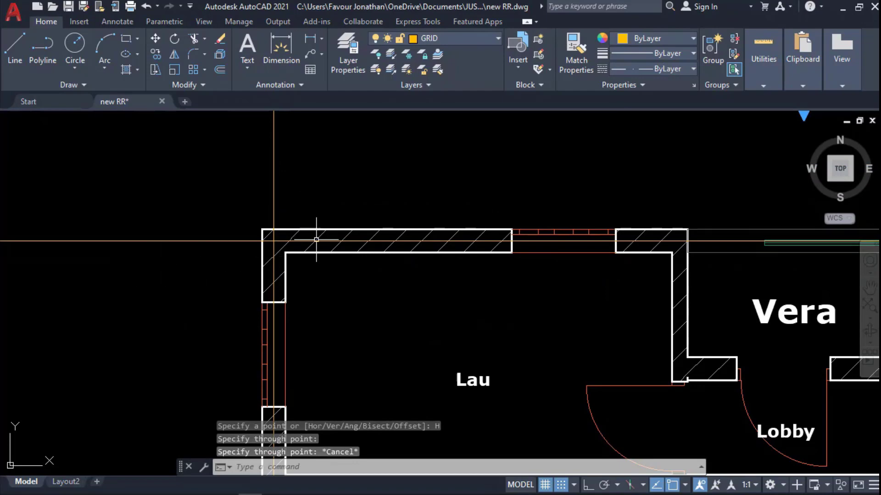
pyautogui.scroll(-4, 257, 227)
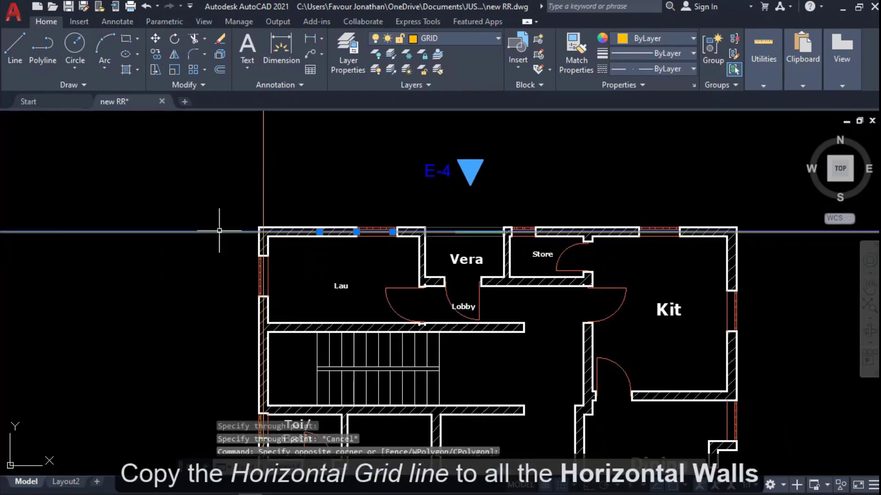
# Copy the horizontal grid line from a wall corner onto the next wall and the Toi/Bath top wall.
pyautogui.write('cp')
pyautogui.press('Return')
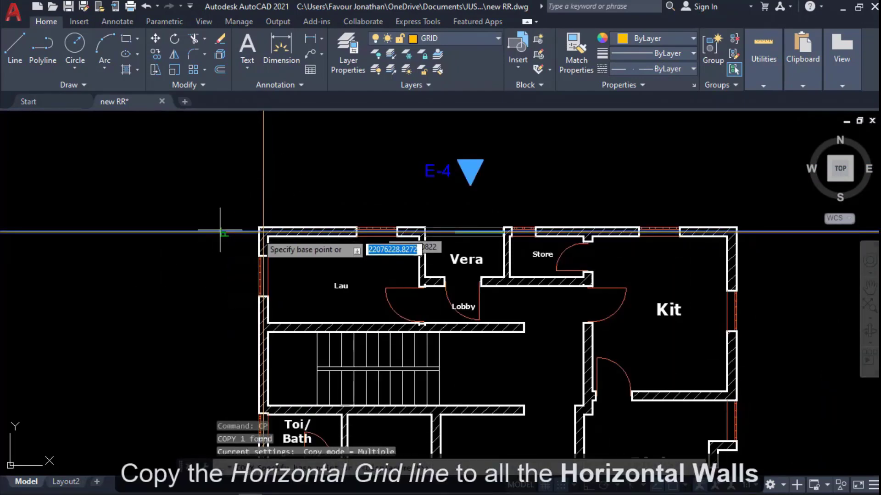
pyautogui.scroll(4, 257, 227)
pyautogui.scroll(5, 263, 225)
pyautogui.click(285, 224)
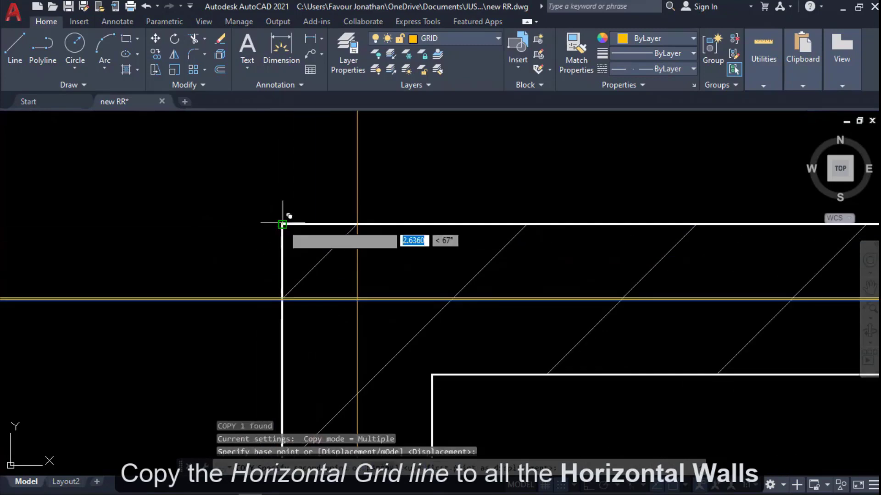
pyautogui.scroll(-6, 308, 117)
pyautogui.scroll(2, 317, 306)
pyautogui.scroll(2, 314, 296)
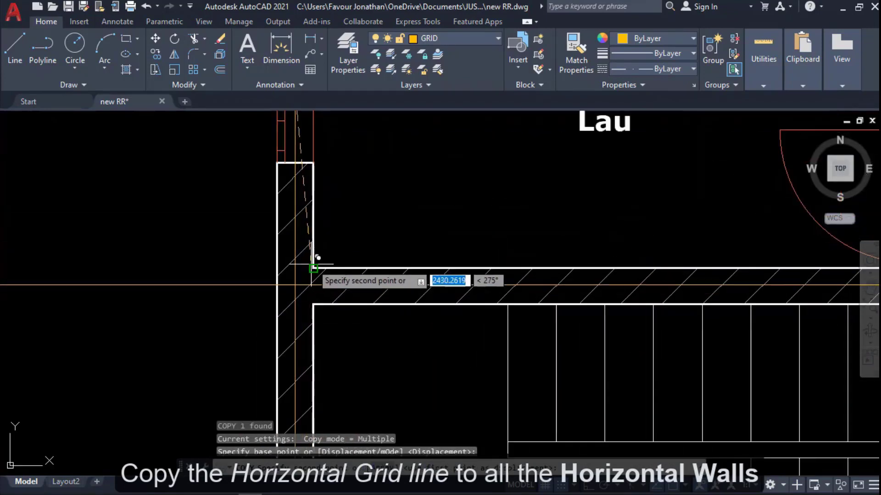
pyautogui.click(313, 267)
pyautogui.scroll(-5, 321, 229)
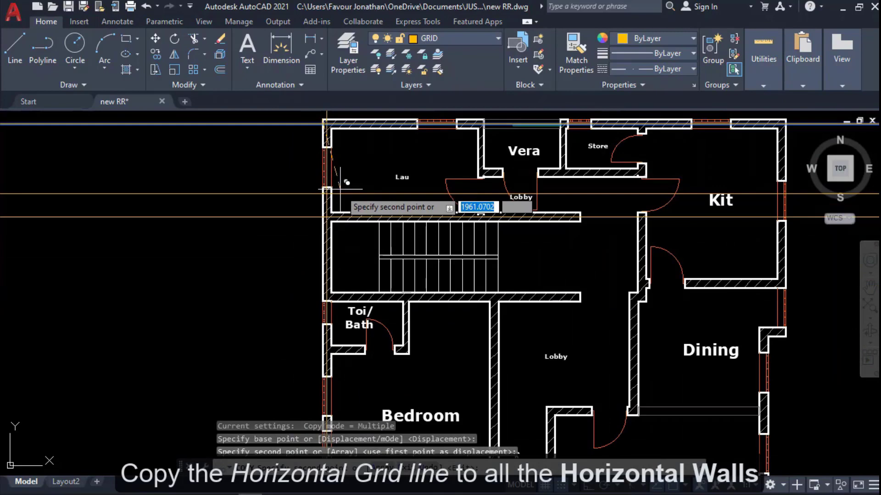
pyautogui.scroll(5, 330, 289)
pyautogui.click(325, 275)
# Add horizontal grid line copies on another wall, the Anty Room wall and the inner corner.
pyautogui.scroll(-5, 316, 229)
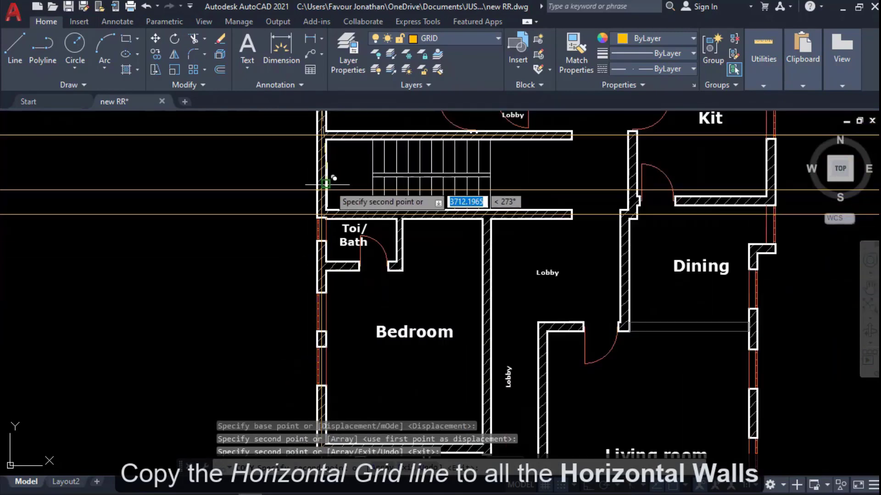
pyautogui.scroll(-2, 302, 294)
pyautogui.scroll(5, 321, 358)
pyautogui.scroll(3, 303, 321)
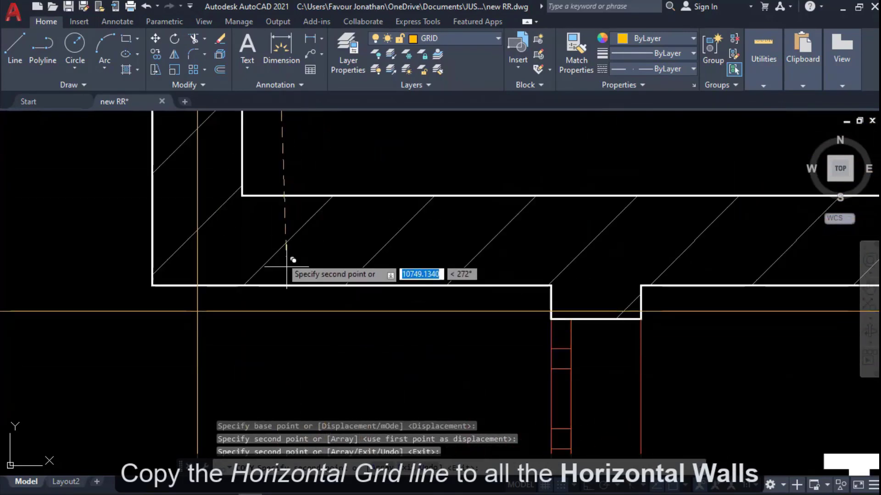
pyautogui.click(244, 192)
pyautogui.scroll(-3, 293, 173)
pyautogui.scroll(-3, 294, 177)
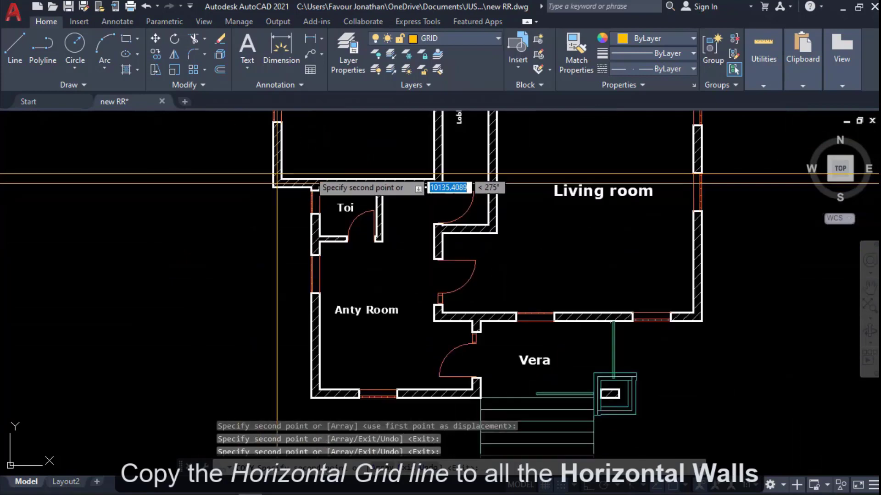
pyautogui.scroll(4, 463, 303)
pyautogui.click(514, 312)
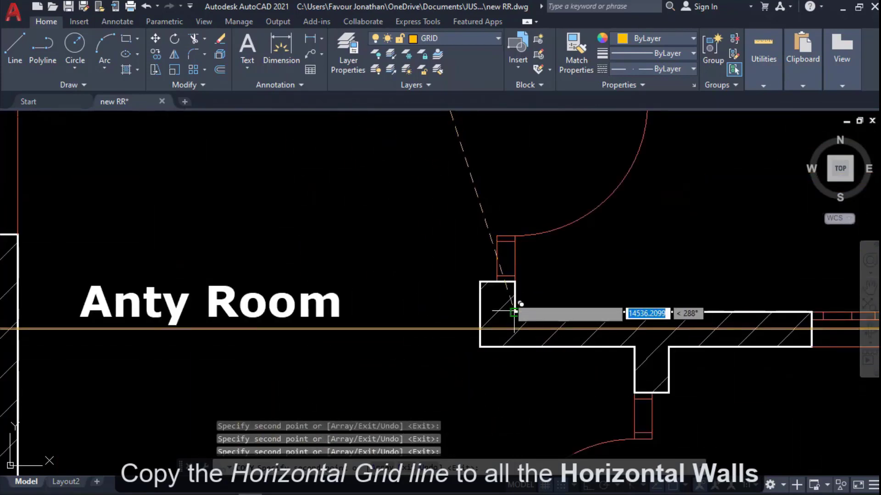
pyautogui.scroll(-3, 314, 311)
pyautogui.scroll(5, 407, 292)
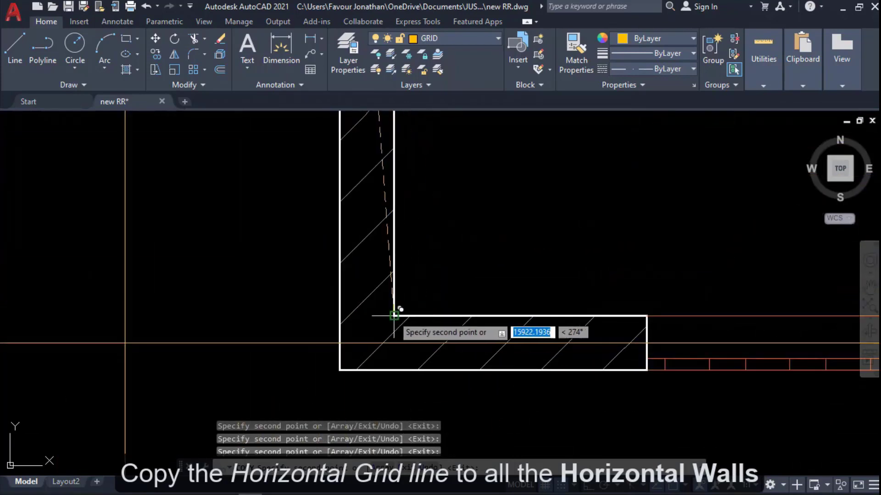
pyautogui.click(393, 316)
pyautogui.scroll(-5, 364, 379)
pyautogui.press('Escape')
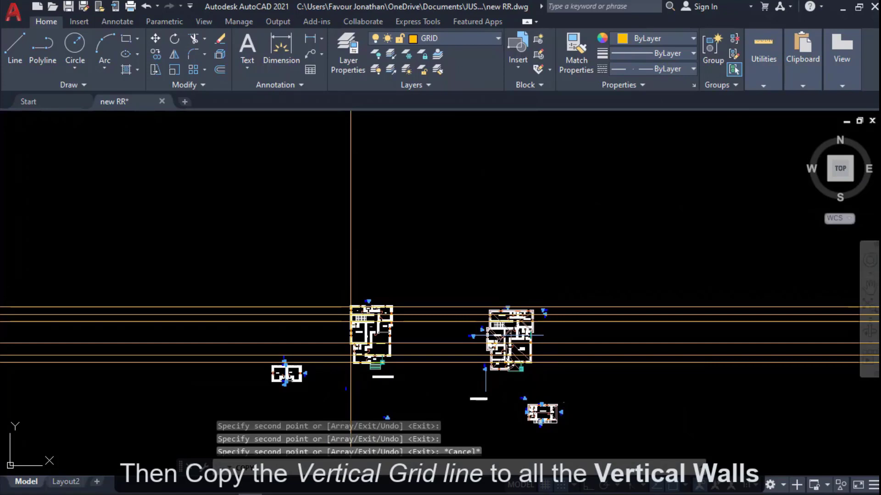
# Copy the vertical grid line from its wall corner base point to the Kit wall corner.
pyautogui.scroll(5, 329, 303)
pyautogui.scroll(2, 505, 276)
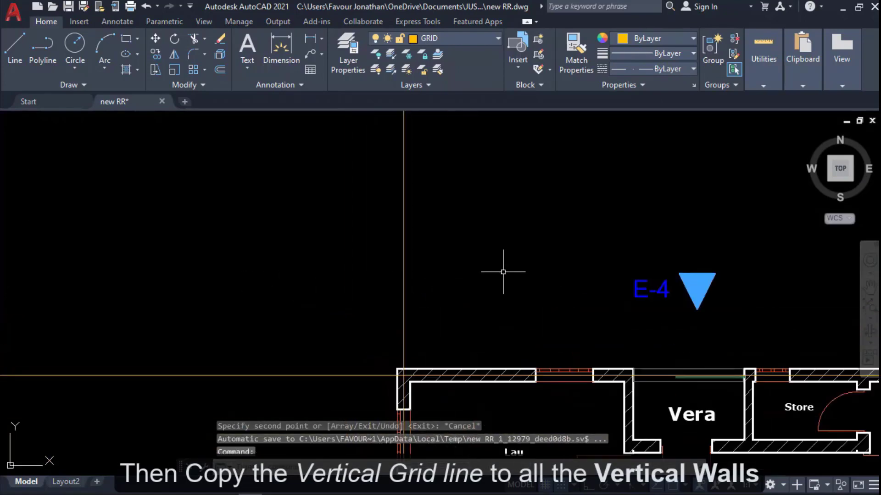
pyautogui.click(503, 273)
pyautogui.click(340, 307)
pyautogui.write('cp')
pyautogui.press('Return')
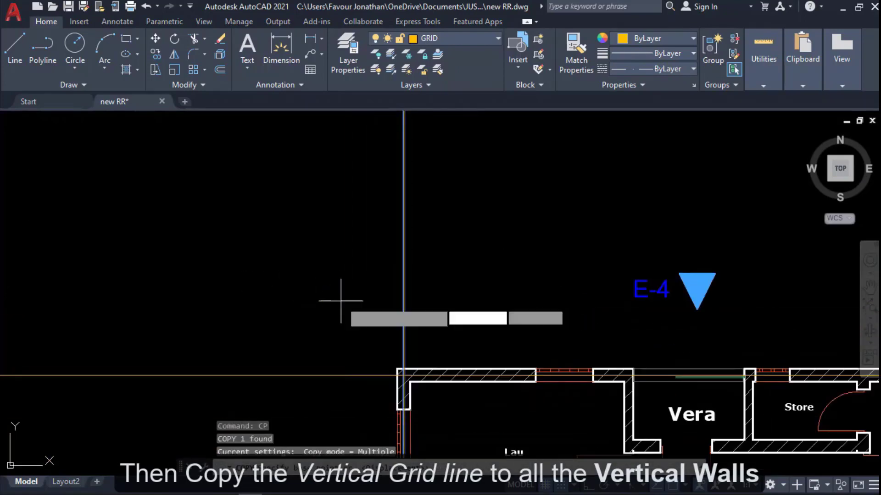
pyautogui.scroll(3, 393, 372)
pyautogui.click(394, 363)
pyautogui.scroll(-4, 397, 360)
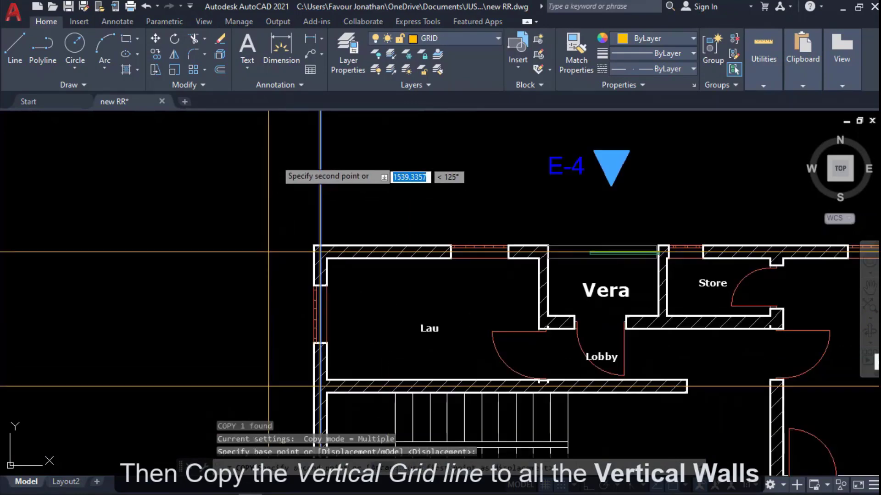
pyautogui.scroll(5, 380, 299)
pyautogui.scroll(4, 380, 299)
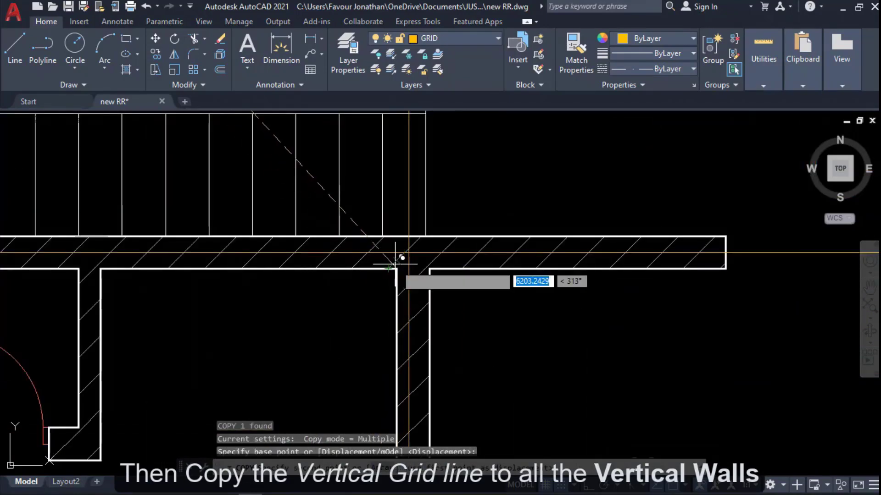
pyautogui.scroll(-5, 359, 299)
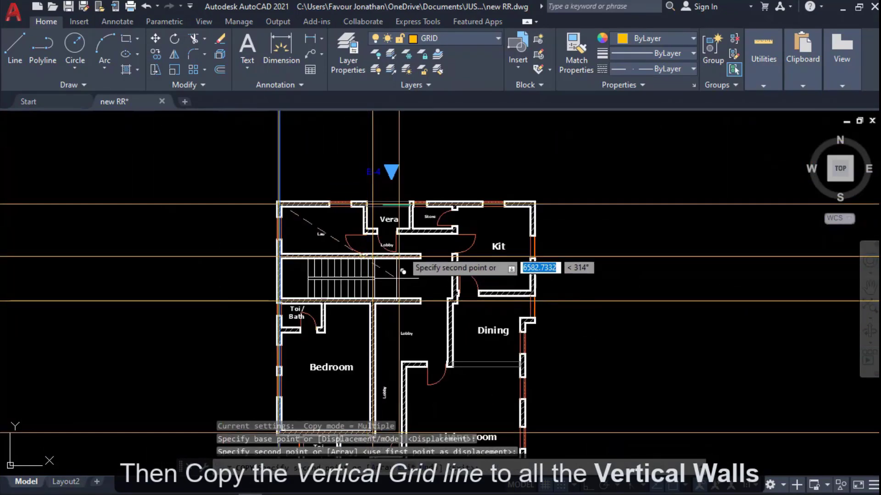
pyautogui.scroll(5, 456, 251)
pyautogui.scroll(2, 455, 251)
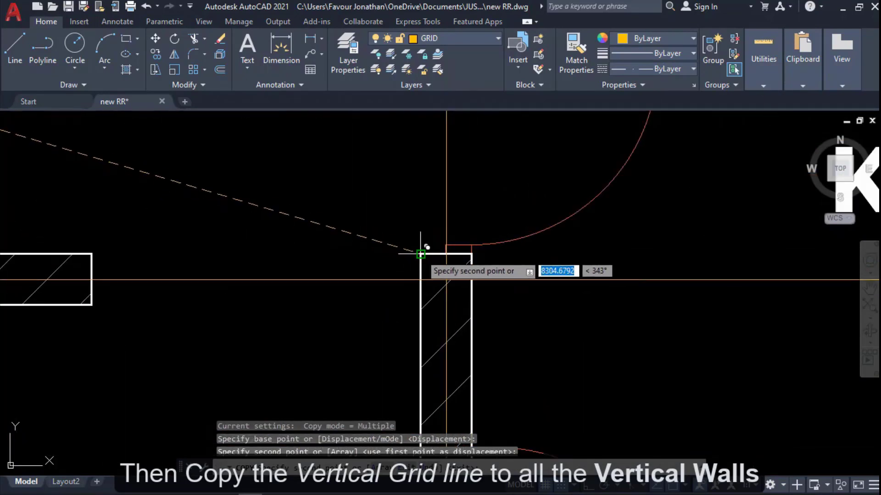
pyautogui.click(419, 248)
# Add vertical grid line copies at another wall corner and the Dining wall corner.
pyautogui.scroll(-4, 402, 193)
pyautogui.scroll(-3, 399, 174)
pyautogui.scroll(6, 479, 140)
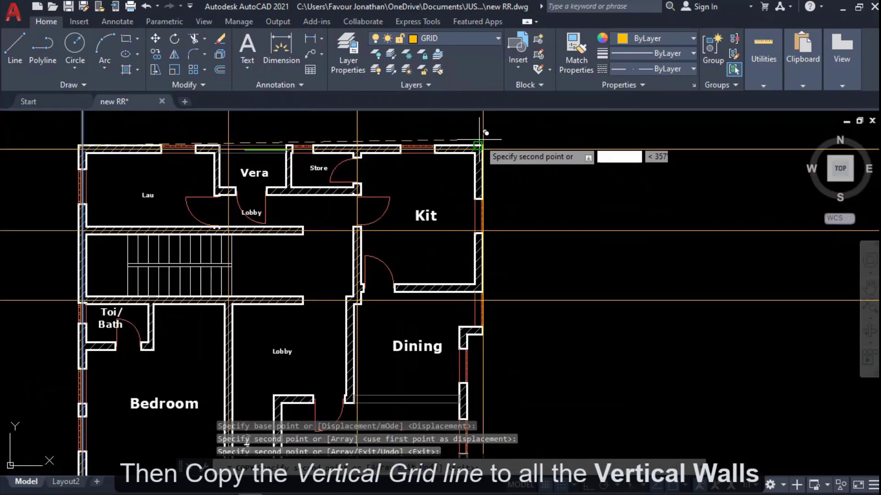
pyautogui.click(451, 202)
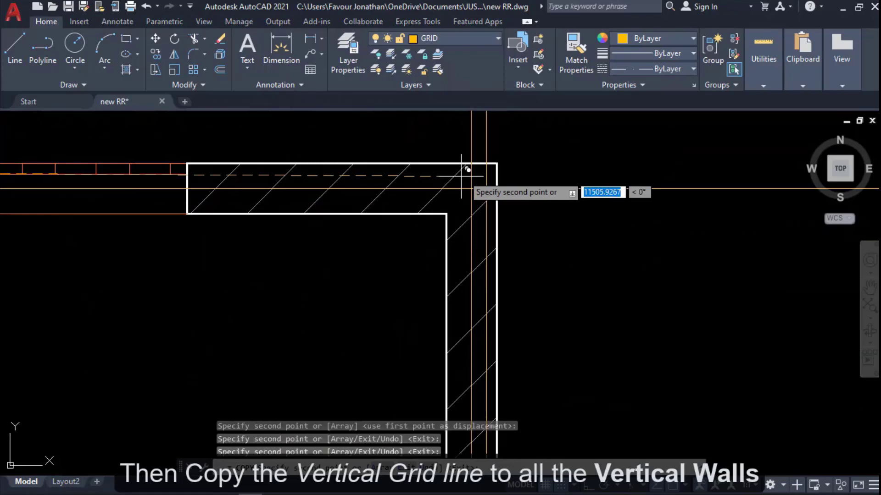
pyautogui.scroll(-6, 502, 248)
pyautogui.scroll(8, 502, 248)
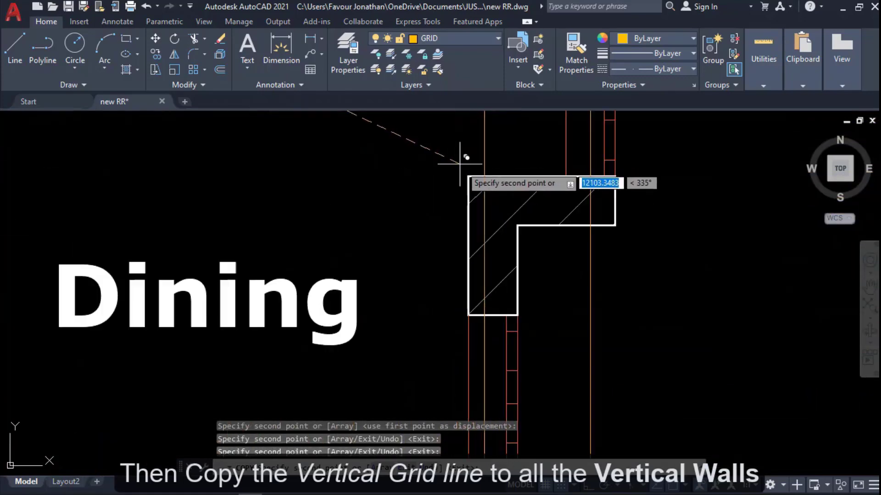
pyautogui.click(503, 245)
pyautogui.scroll(-8, 503, 245)
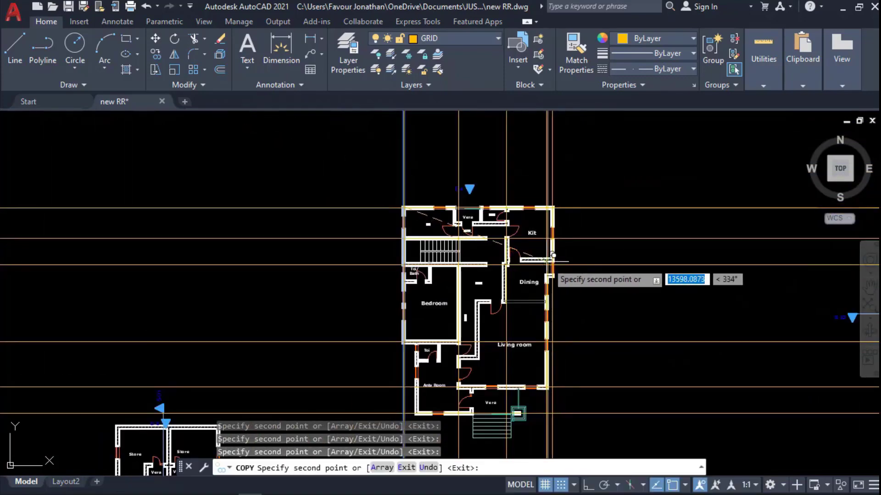
# Make COLUMN the current layer.
pyautogui.press('Escape')
pyautogui.click(436, 37)
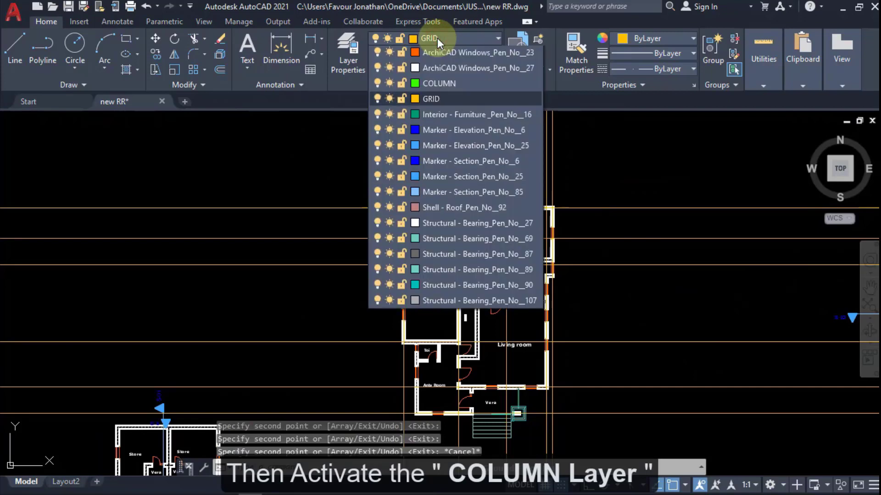
pyautogui.click(449, 186)
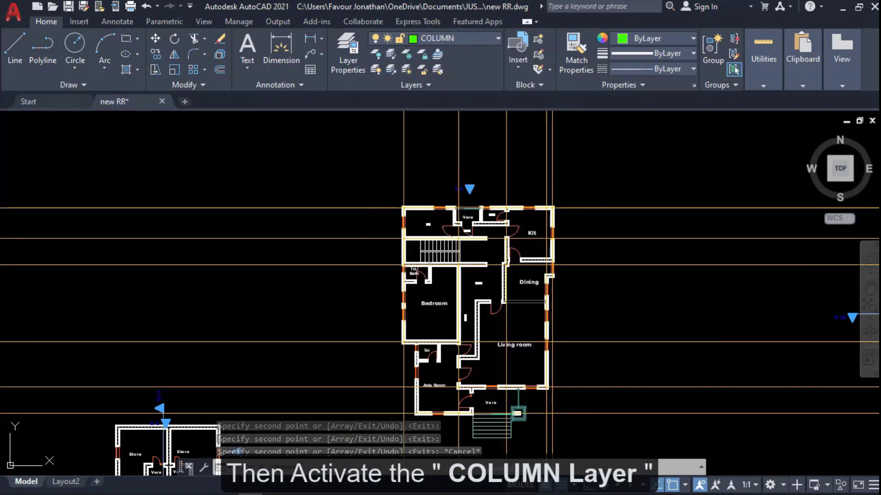
# Draw a 225 × 225 rectangle column beside the Lau room's corner and select it.
pyautogui.scroll(6, 399, 202)
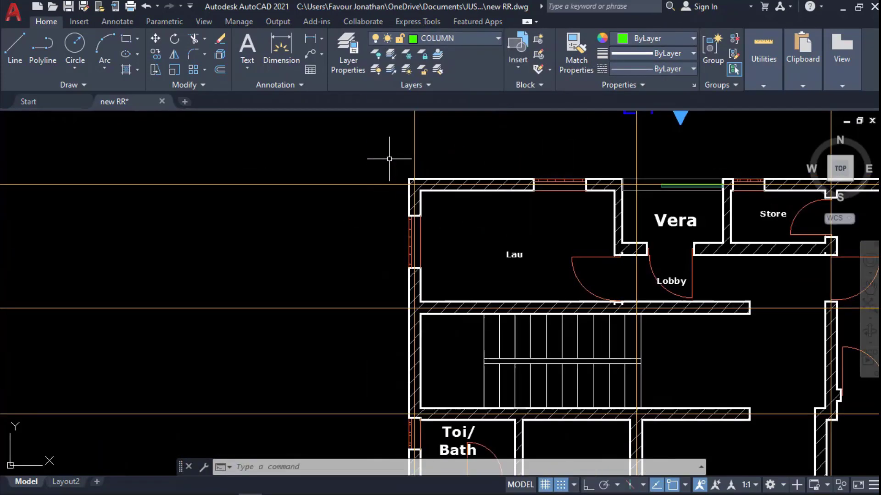
pyautogui.scroll(4, 391, 160)
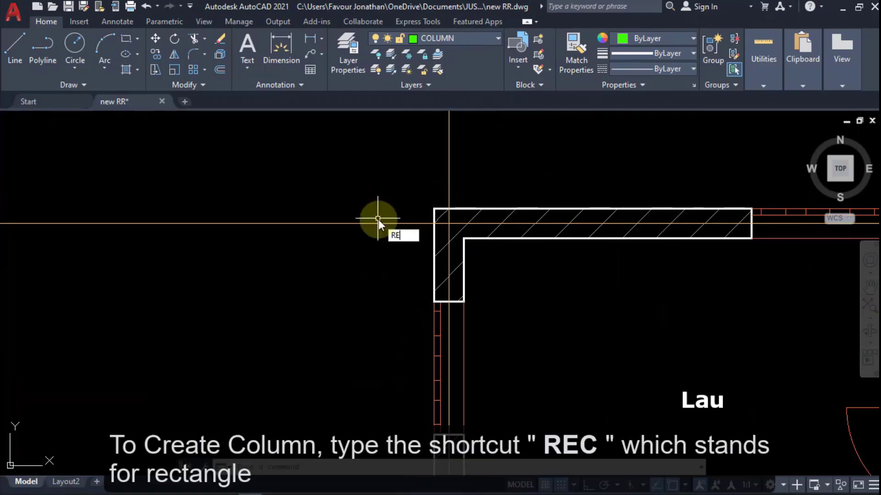
pyautogui.write('C')
pyautogui.press('Return')
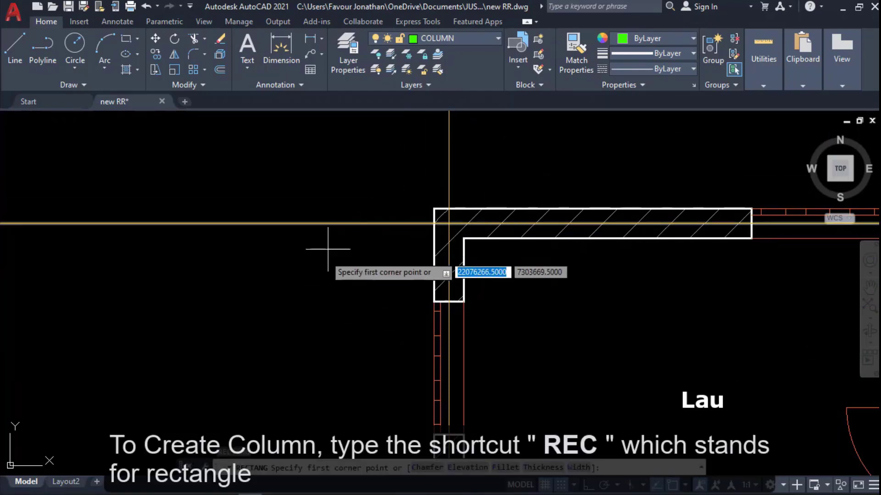
pyautogui.click(179, 258)
pyautogui.write('2')
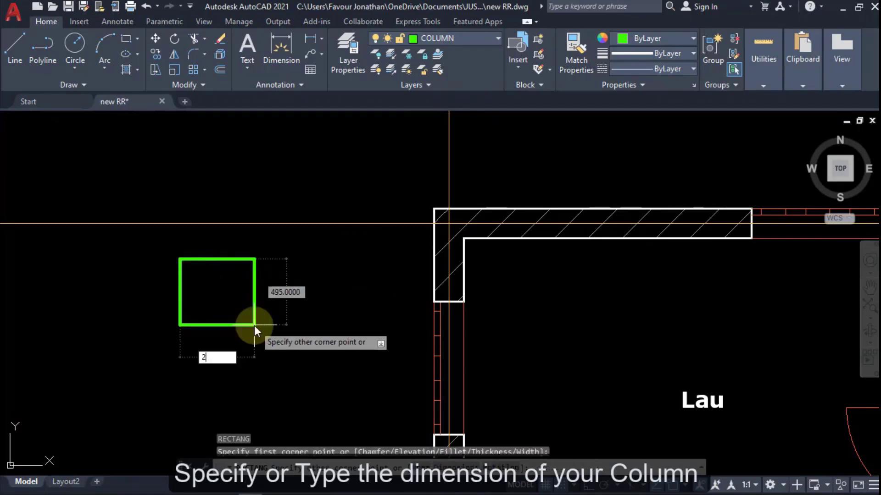
pyautogui.write('25,')
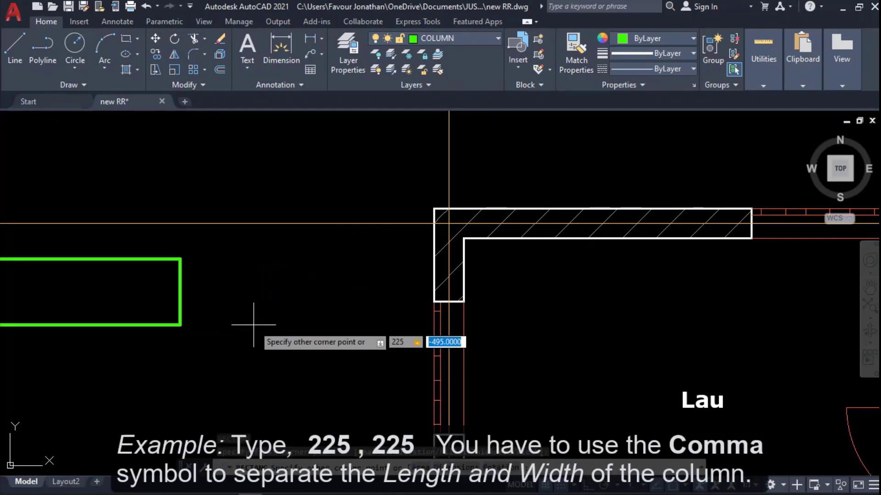
pyautogui.write('225')
pyautogui.press('Return')
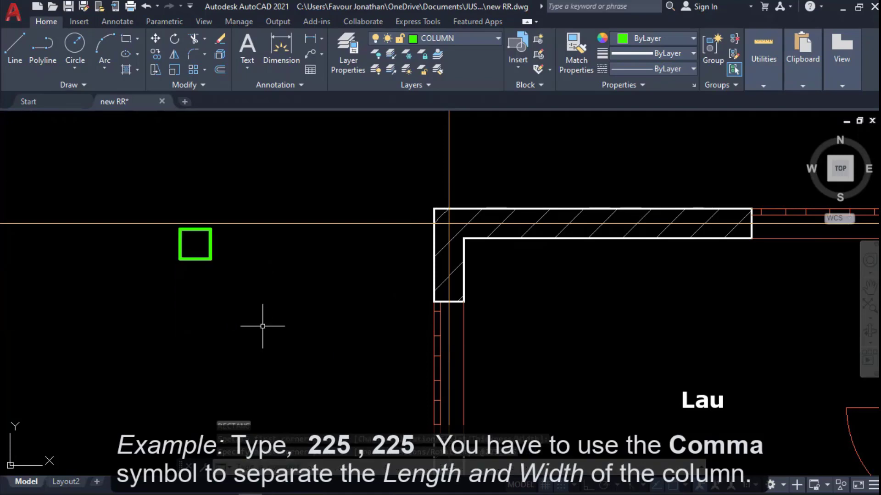
pyautogui.click(211, 244)
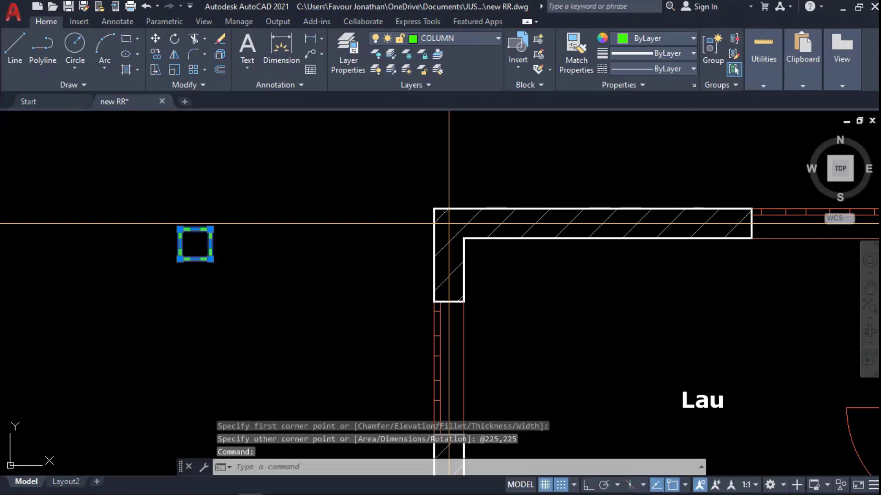
# Move the square column from its centre onto the grid and wall corner intersection.
pyautogui.write('M')
pyautogui.press('Return')
pyautogui.click(195, 244)
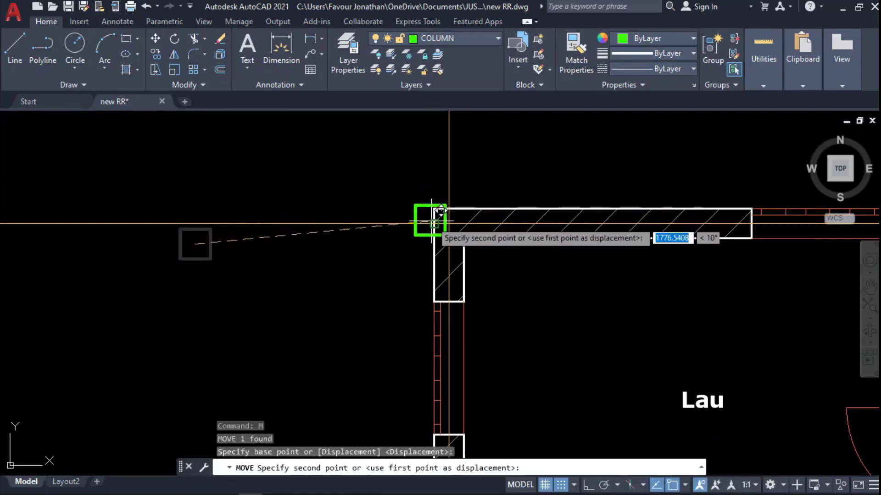
pyautogui.scroll(4, 440, 211)
pyautogui.click(462, 226)
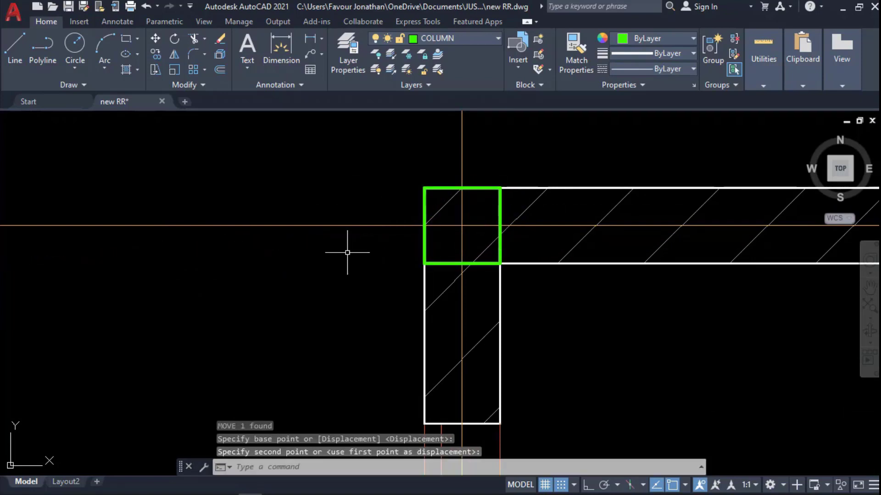
pyautogui.scroll(-4, 338, 256)
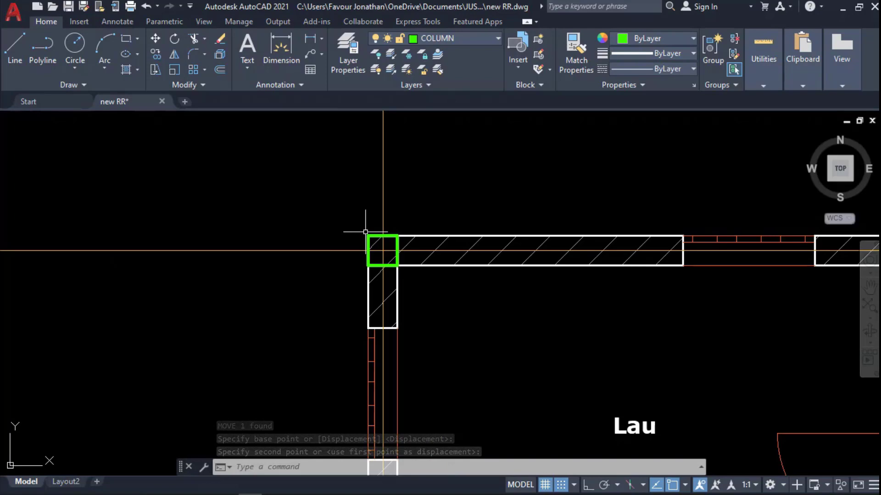
pyautogui.scroll(-5, 379, 210)
pyautogui.scroll(6, 379, 209)
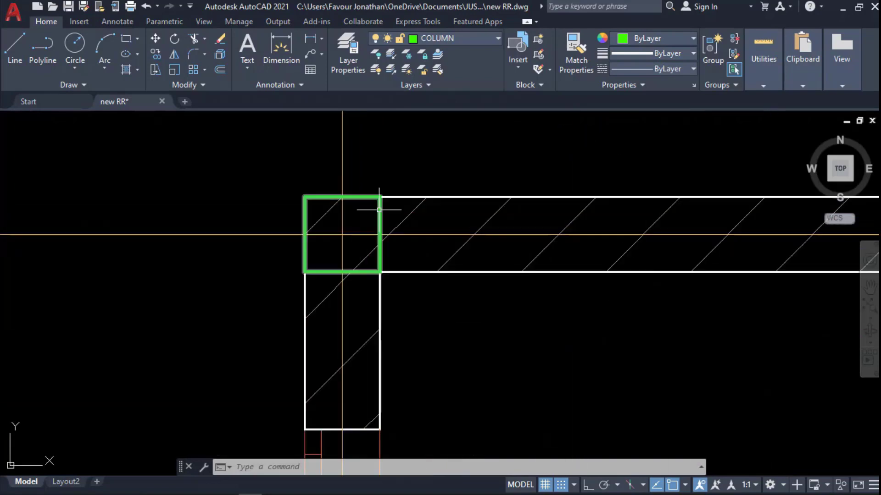
# Copy the column to the wall corner near Toi/Bath and the next wall corner.
pyautogui.write('O')
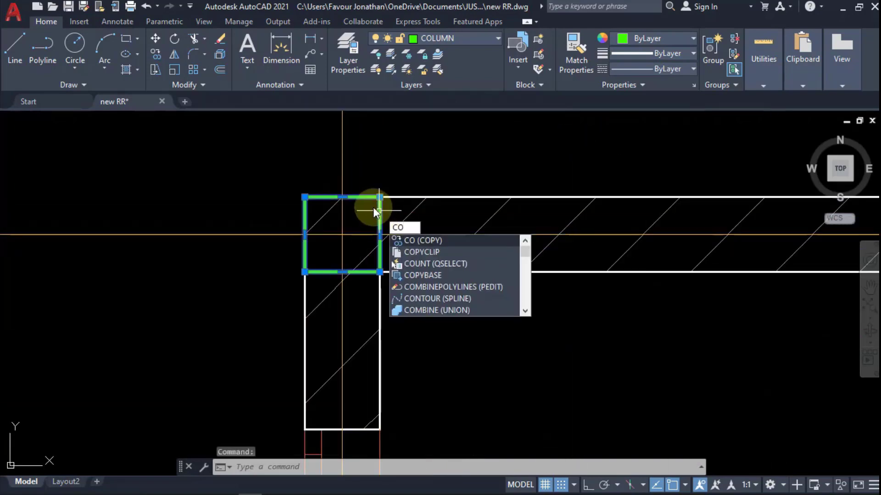
pyautogui.press('Return')
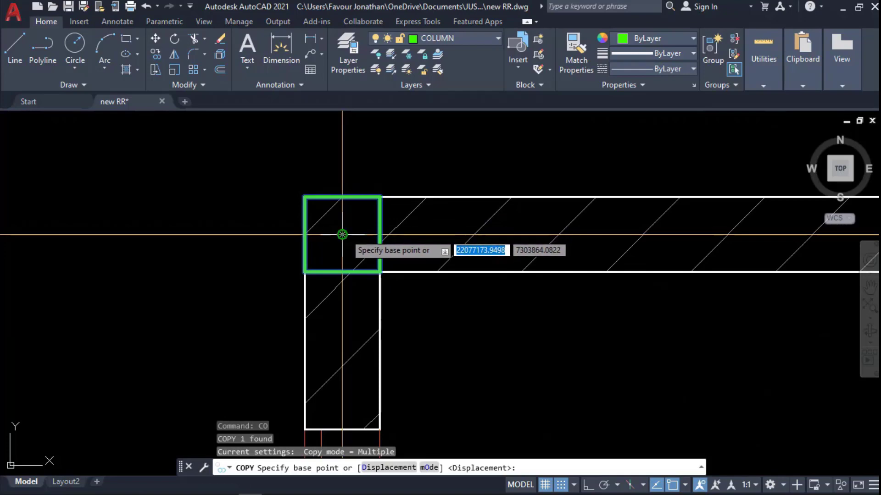
pyautogui.click(342, 234)
pyautogui.scroll(-5, 342, 193)
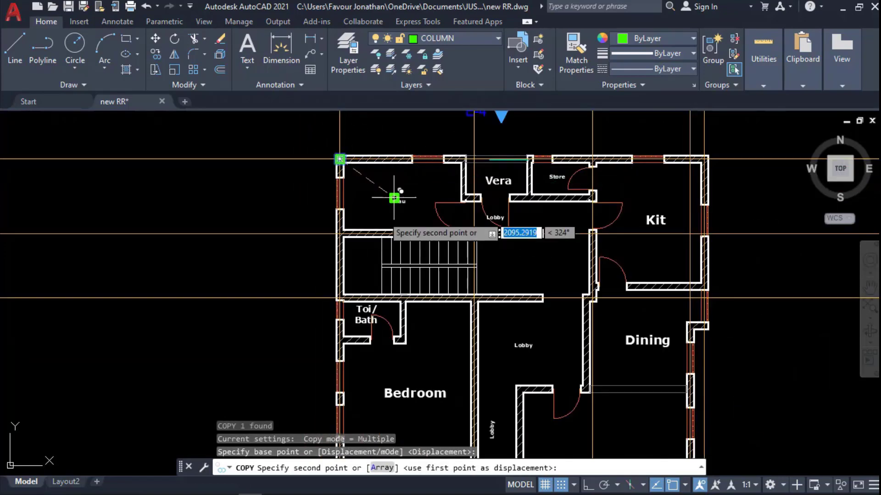
pyautogui.scroll(6, 340, 296)
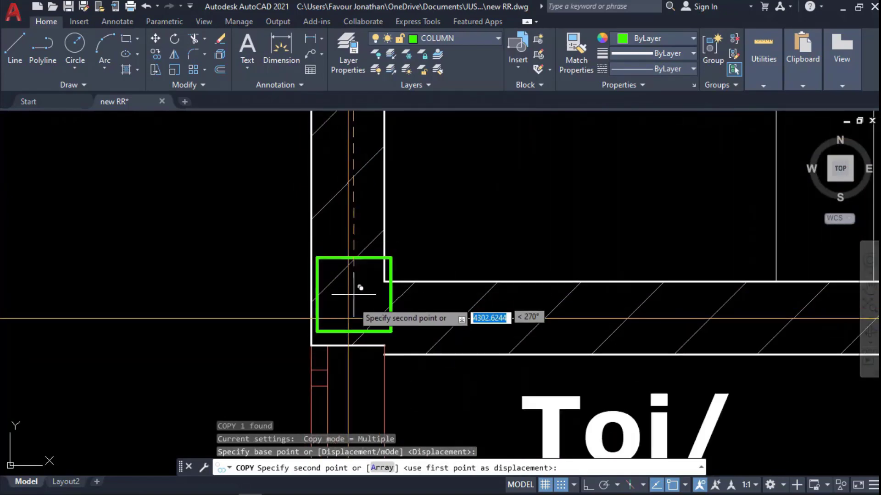
pyautogui.click(350, 308)
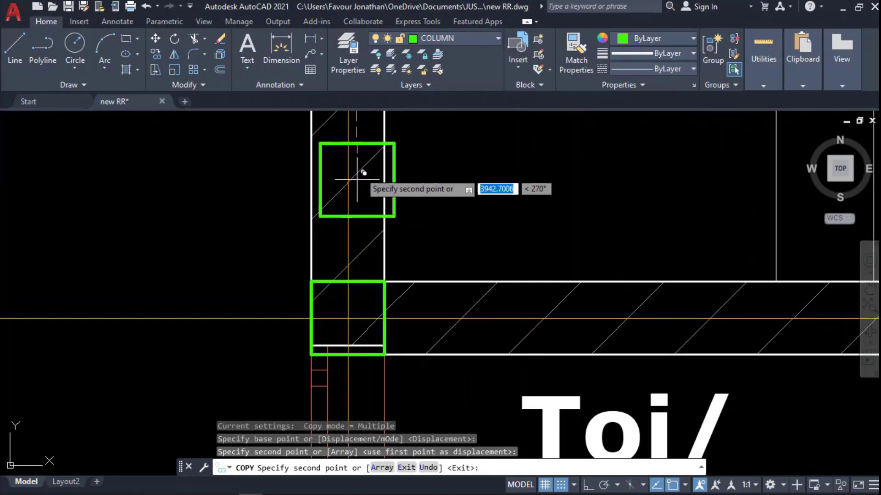
pyautogui.scroll(-5, 357, 180)
pyautogui.scroll(6, 373, 275)
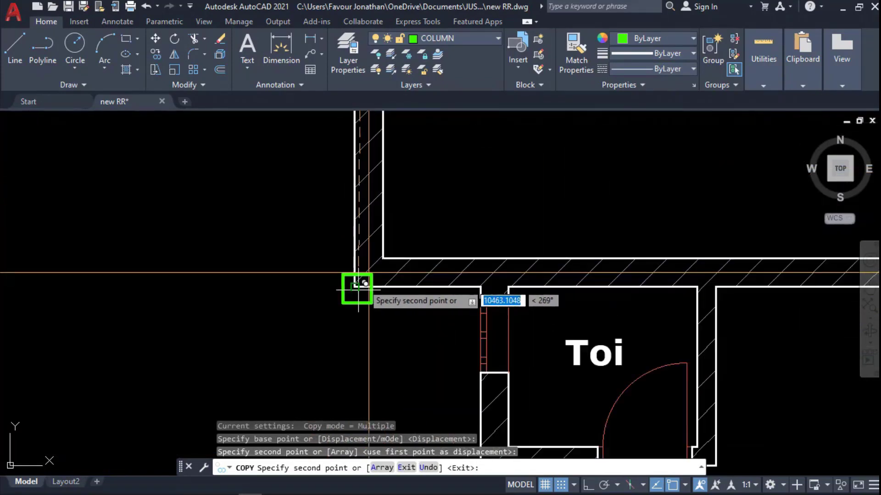
pyautogui.click(380, 244)
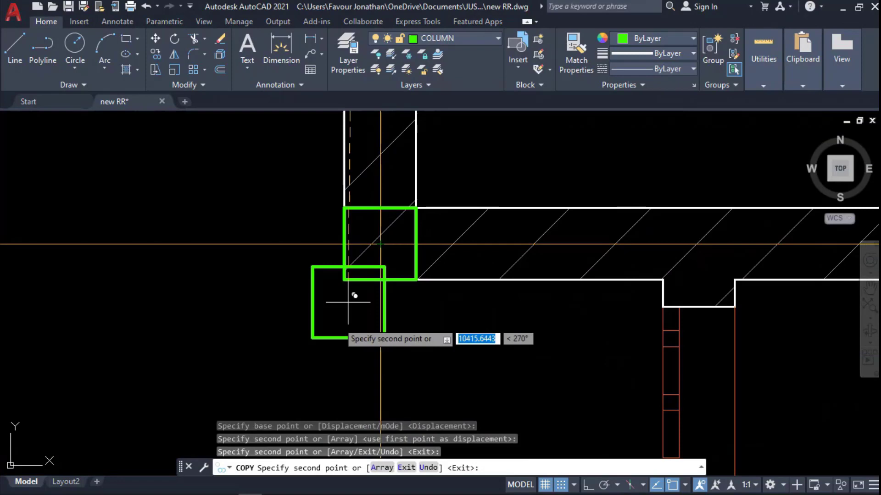
# Place further column copies at the Kit wall's top-right corner and the Store's top wall intersection.
pyautogui.scroll(-4, 347, 302)
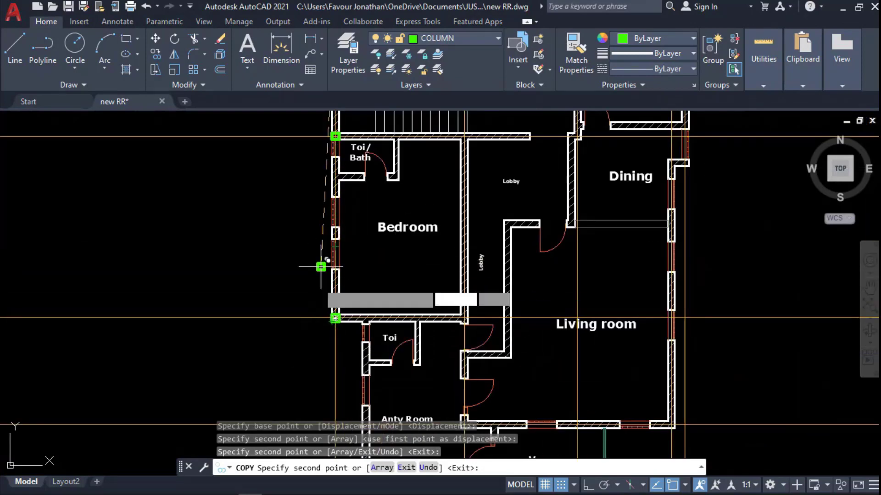
pyautogui.scroll(-2, 321, 266)
pyautogui.scroll(-4, 363, 255)
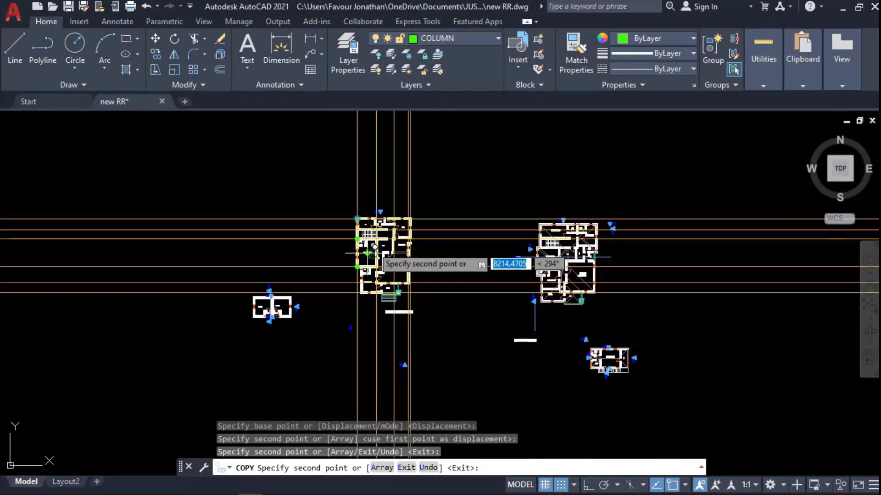
pyautogui.scroll(5, 355, 222)
pyautogui.scroll(2, 317, 227)
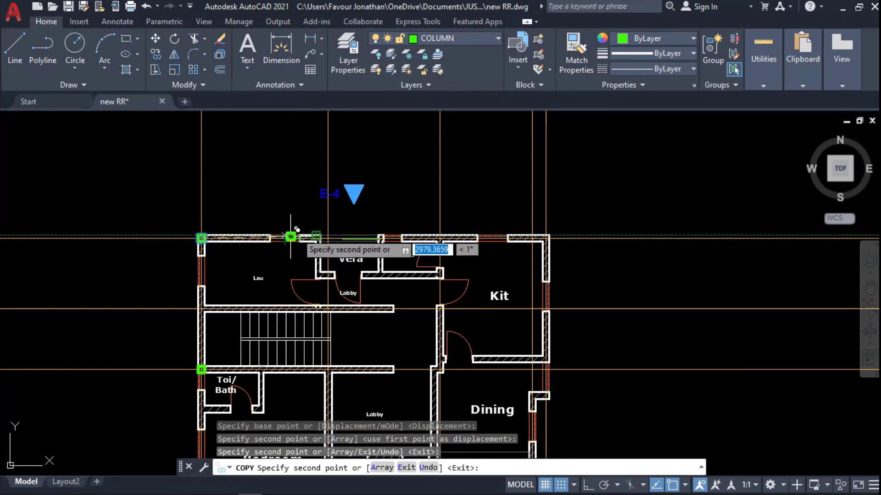
pyautogui.scroll(8, 546, 237)
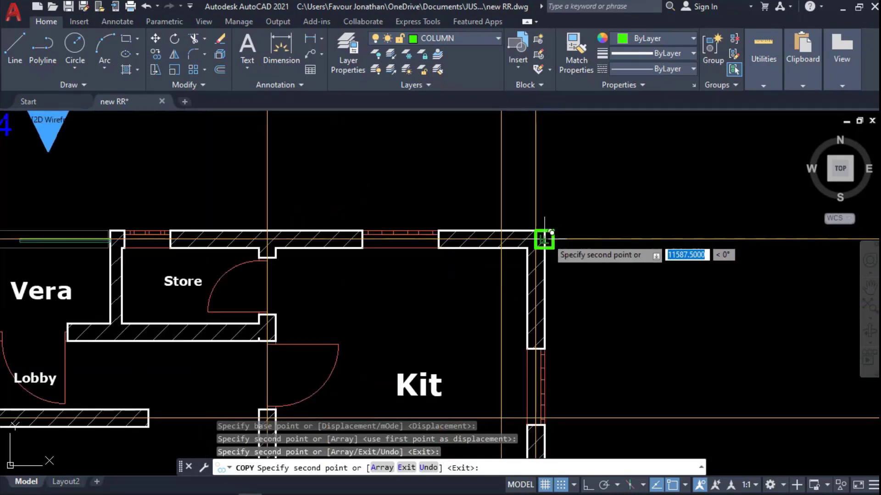
pyautogui.click(525, 234)
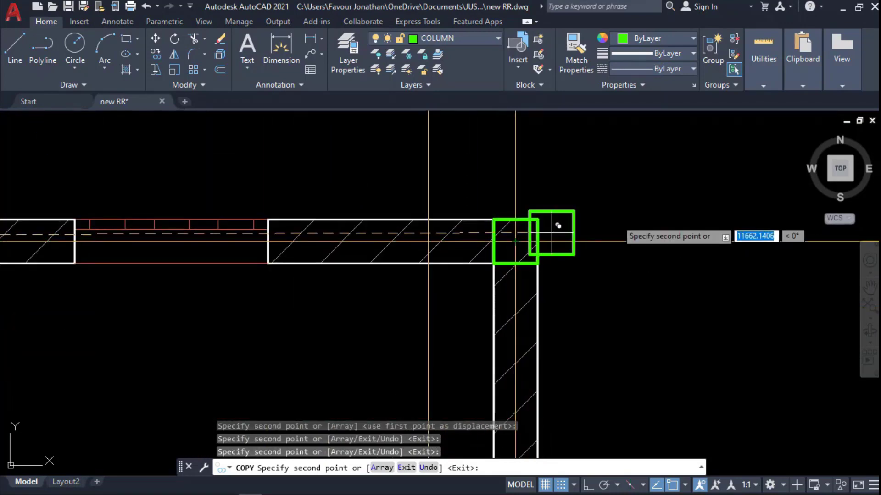
pyautogui.scroll(-6, 560, 234)
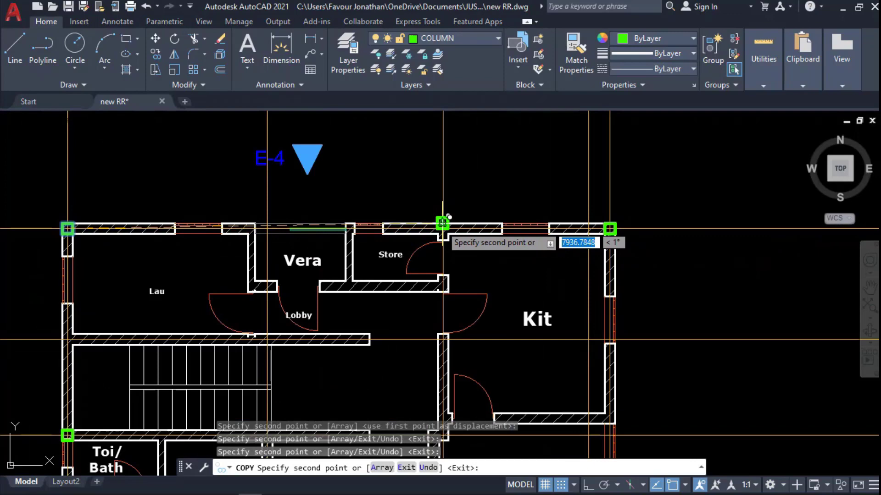
pyautogui.scroll(5, 442, 223)
pyautogui.click(442, 232)
pyautogui.scroll(-7, 439, 215)
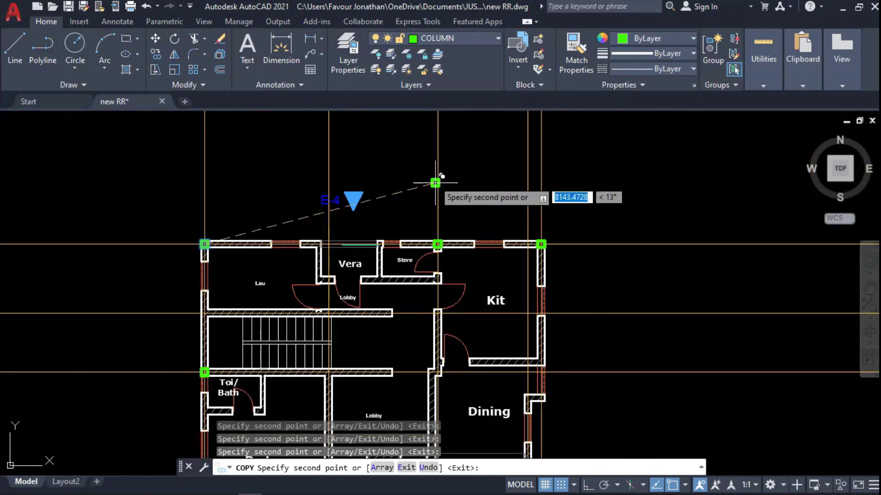
pyautogui.scroll(-2, 435, 179)
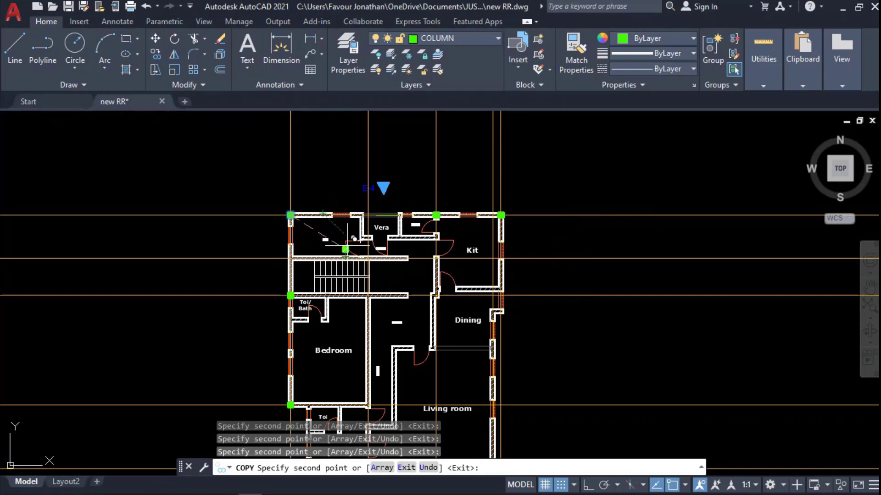
pyautogui.scroll(-2, 362, 211)
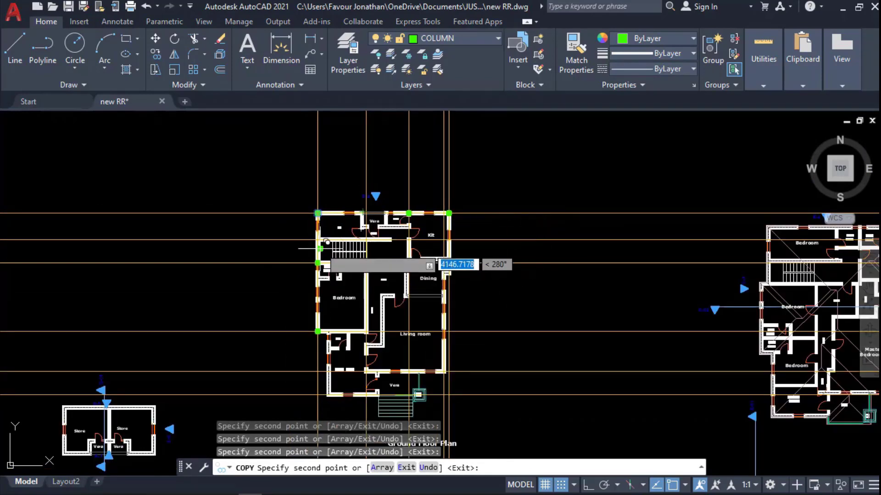
pyautogui.scroll(2, 325, 228)
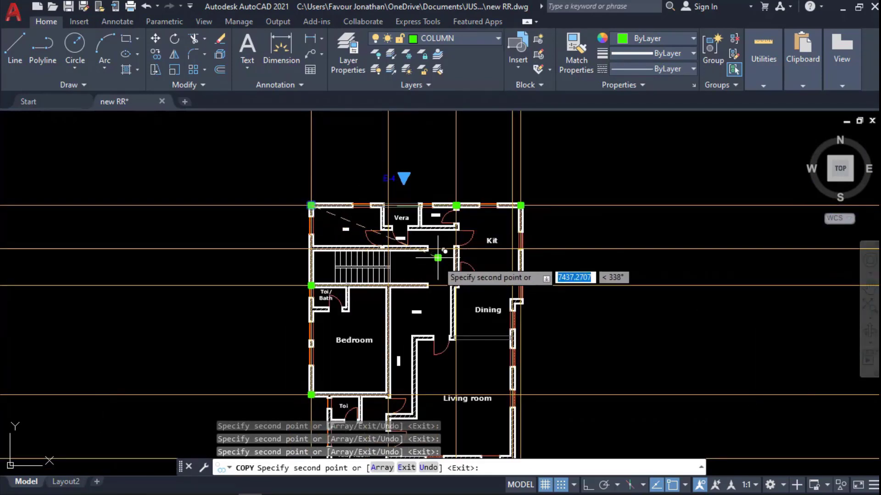
pyautogui.scroll(-2, 385, 227)
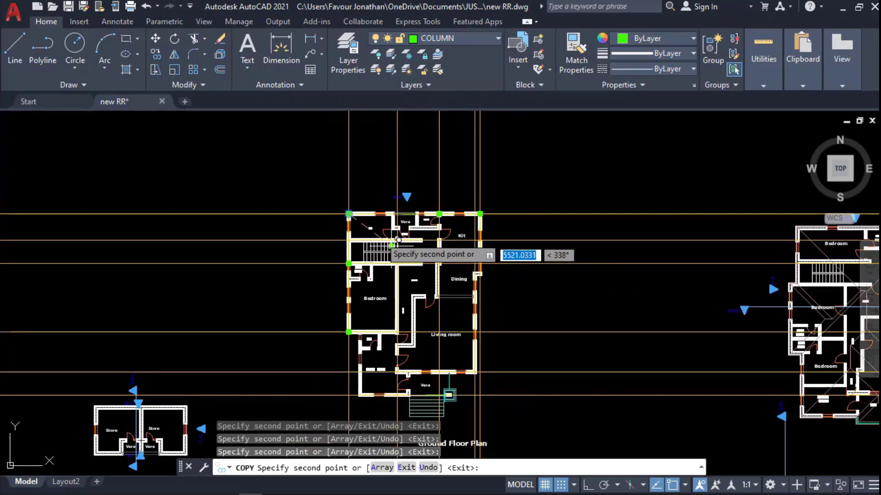
pyautogui.scroll(3, 399, 220)
pyautogui.press('Escape')
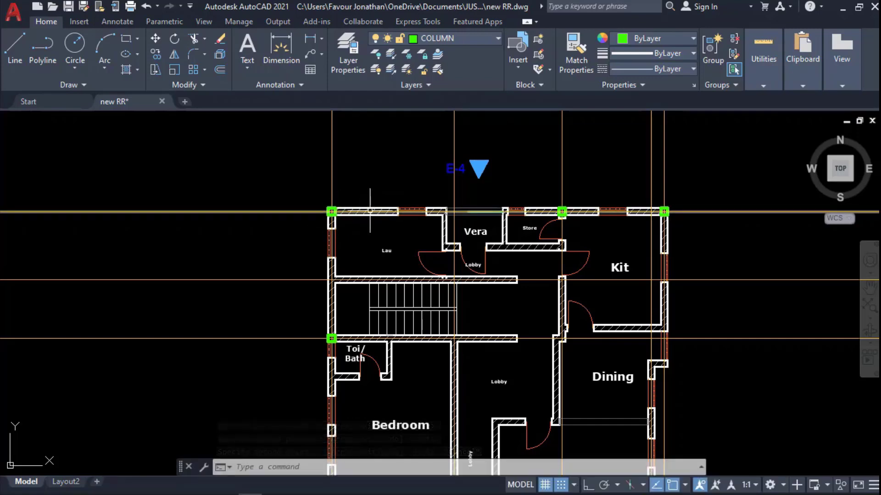
# Erase the Toi/Bath walls, door and text selected with a crossing window.
pyautogui.scroll(2, 406, 241)
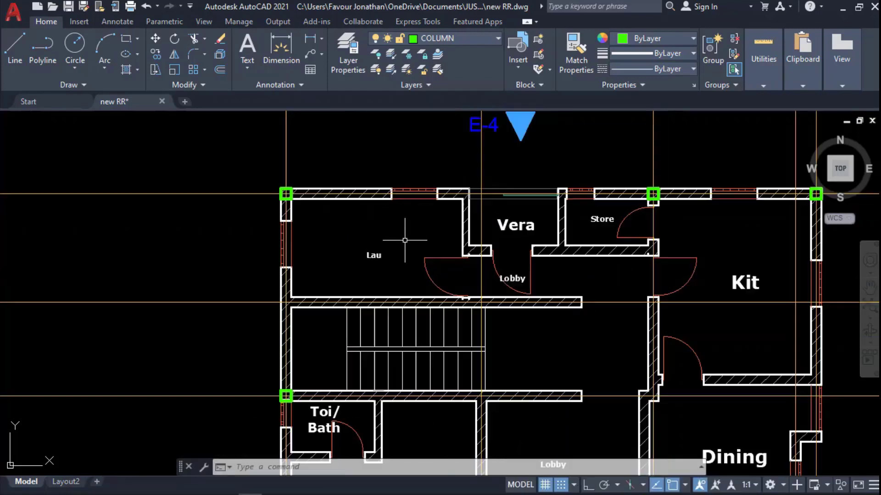
pyautogui.scroll(-2, 394, 231)
pyautogui.scroll(-2, 459, 253)
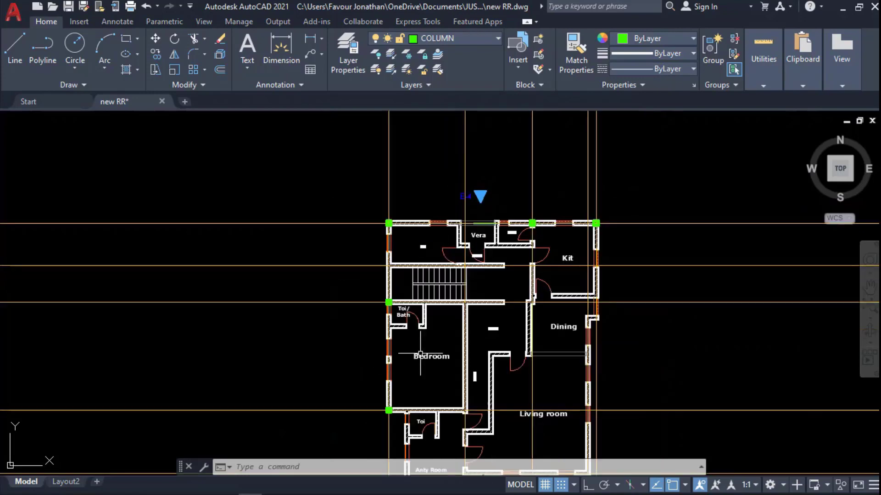
pyautogui.scroll(2, 422, 411)
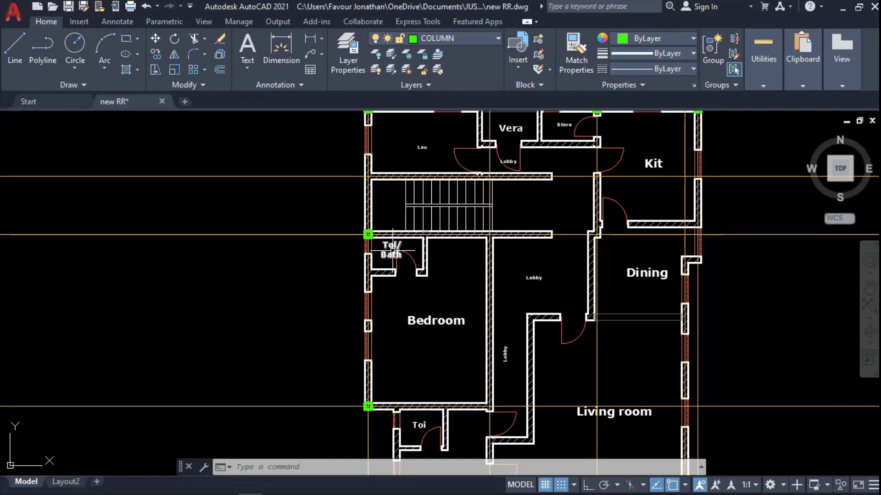
pyautogui.click(438, 235)
pyautogui.click(361, 288)
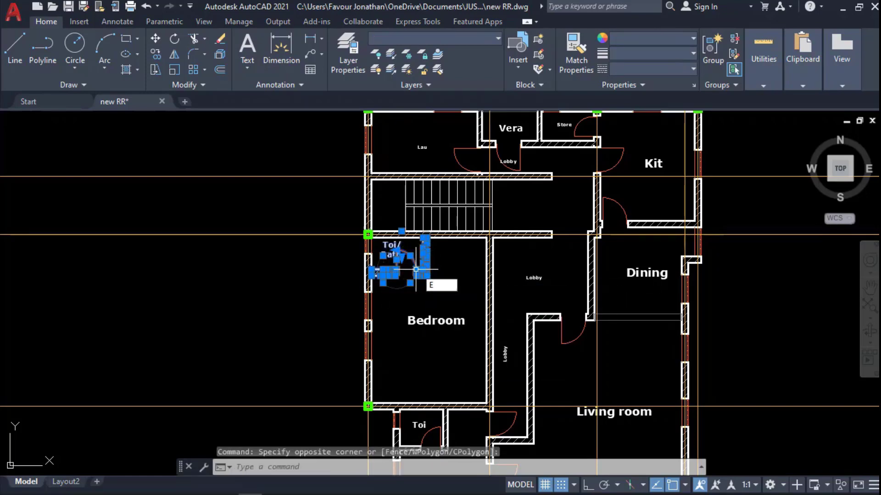
pyautogui.write('E')
pyautogui.press('Return')
pyautogui.scroll(-5, 297, 239)
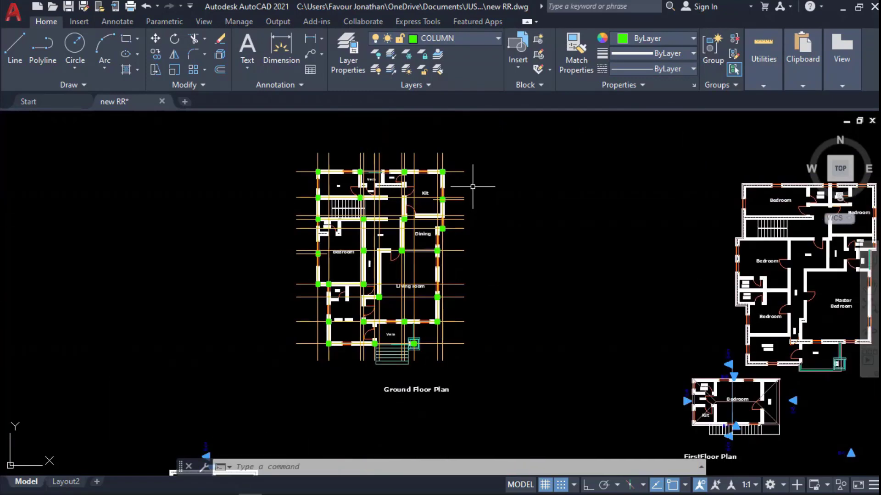
pyautogui.scroll(4, 348, 169)
pyautogui.rightClick(347, 168)
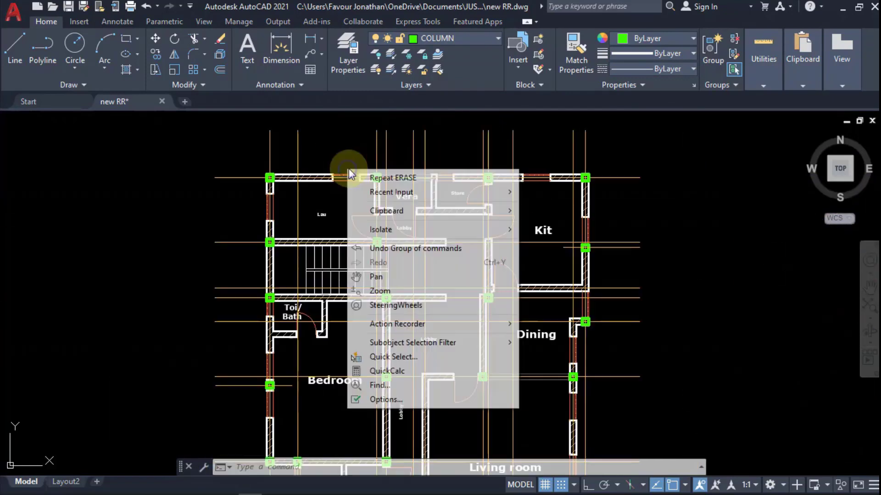
pyautogui.click(342, 155)
pyautogui.press('Escape')
pyautogui.scroll(-2, 341, 151)
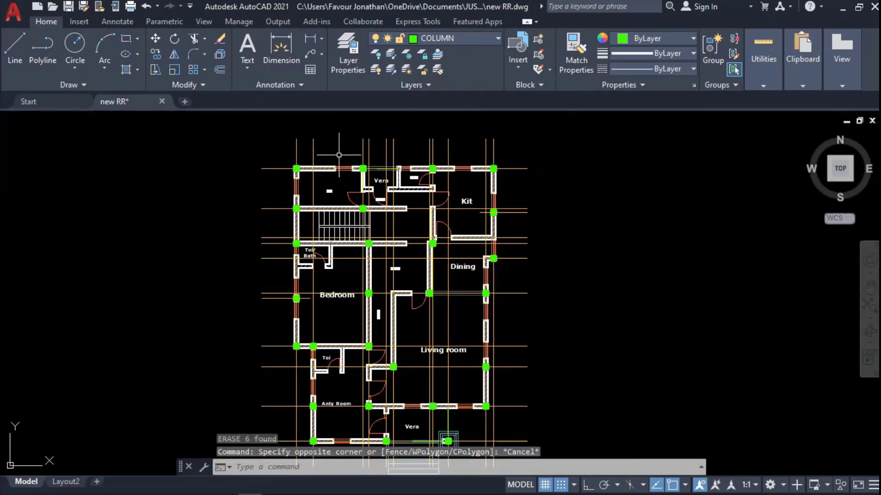
pyautogui.scroll(-2, 364, 172)
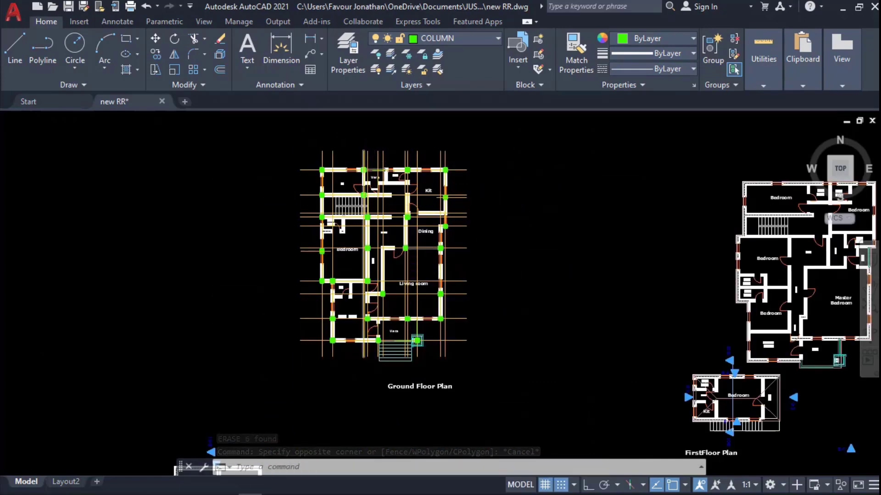
pyautogui.scroll(2, 358, 158)
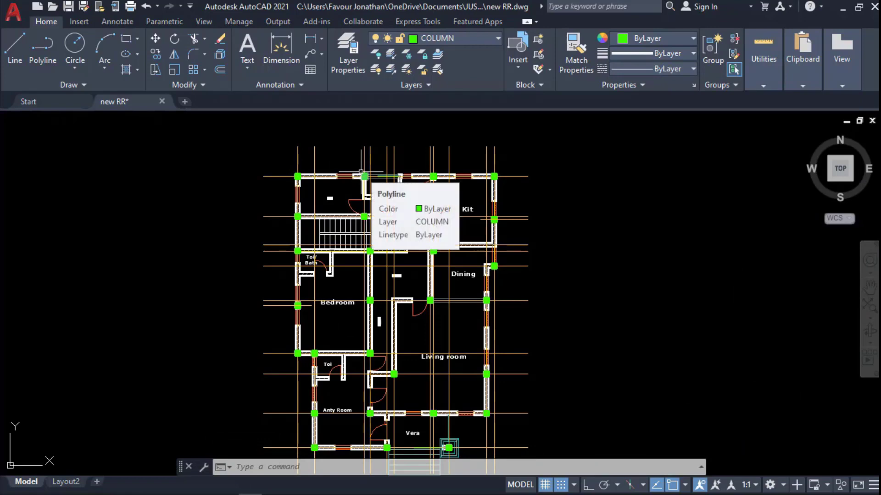
pyautogui.scroll(4, 303, 183)
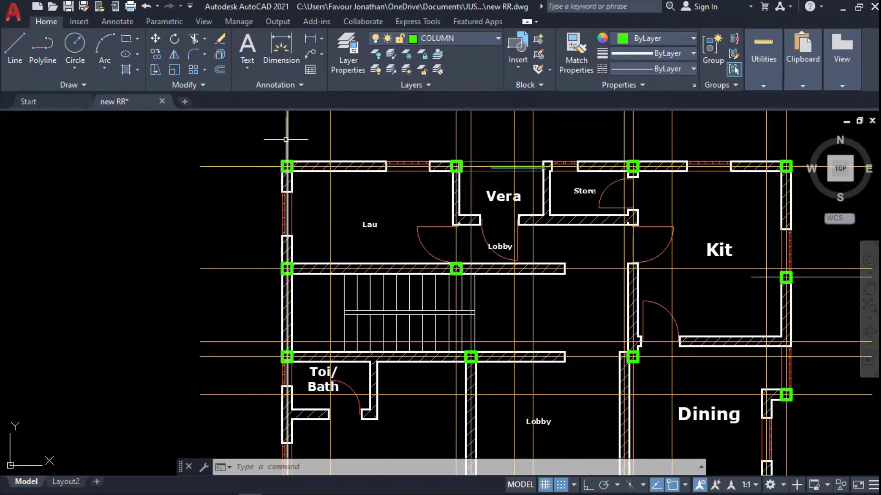
pyautogui.scroll(-2, 377, 144)
pyautogui.scroll(-2, 633, 139)
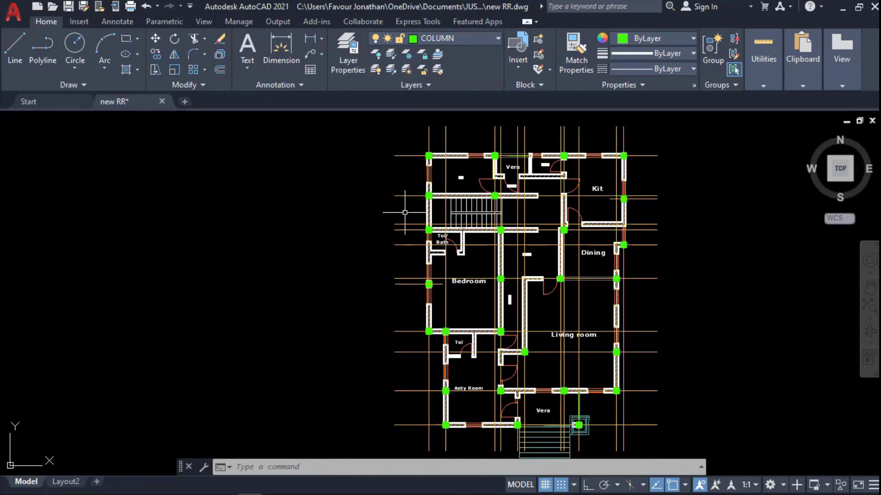
pyautogui.scroll(-2, 441, 216)
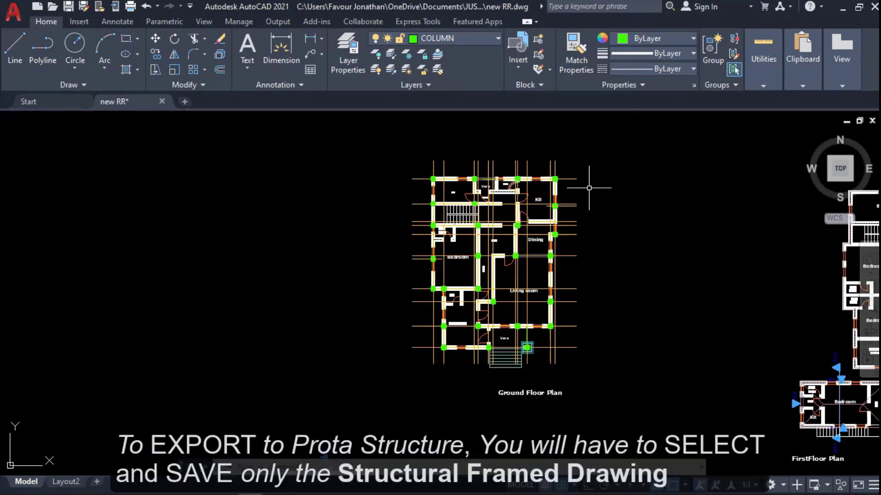
# Select the entire framed ground floor plan for WBLOCK and browse for the save location.
pyautogui.click(610, 134)
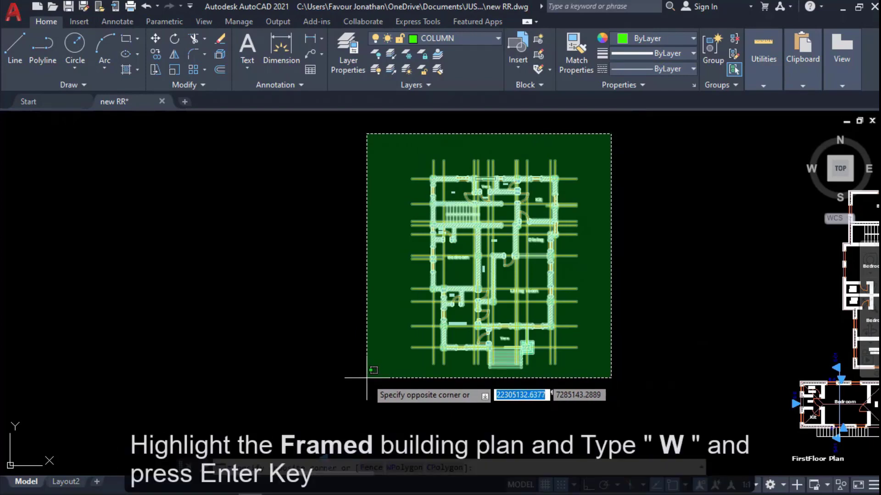
pyautogui.click(367, 378)
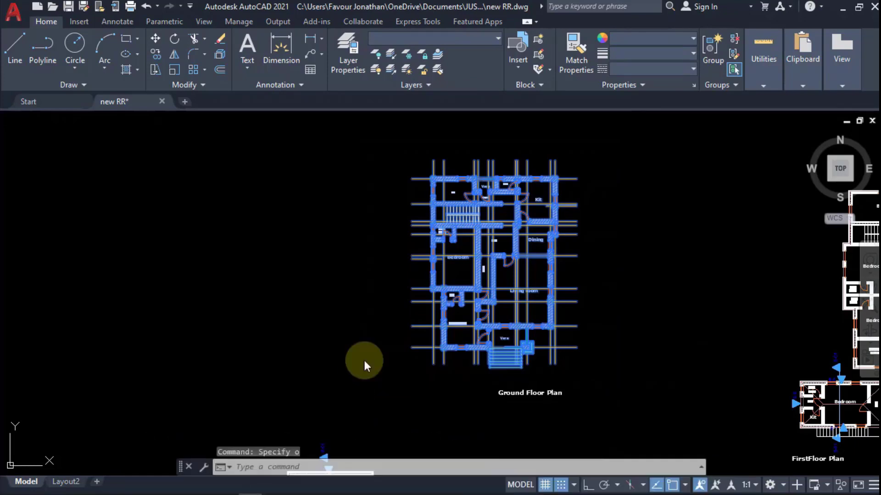
pyautogui.write('w')
pyautogui.press('Return')
pyautogui.click(556, 311)
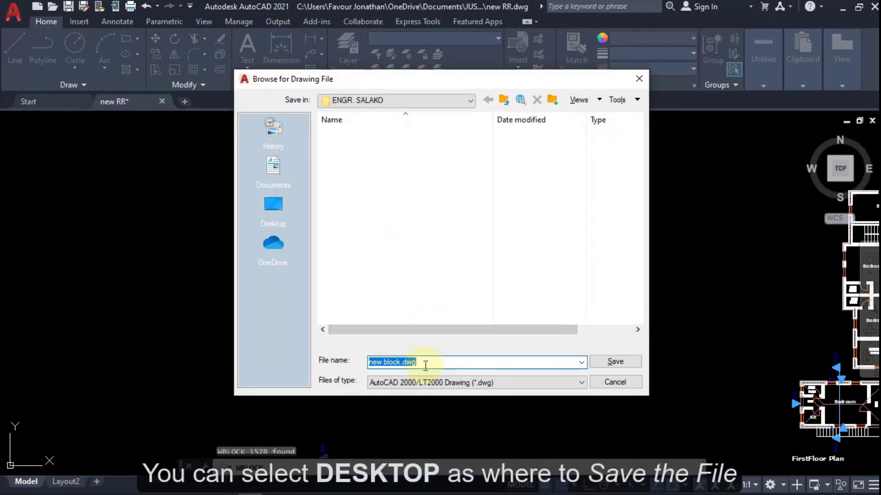
# Name the file STRUC PLAN as AutoCAD 2018 DXF in the Desktop folder.
pyautogui.write('S')
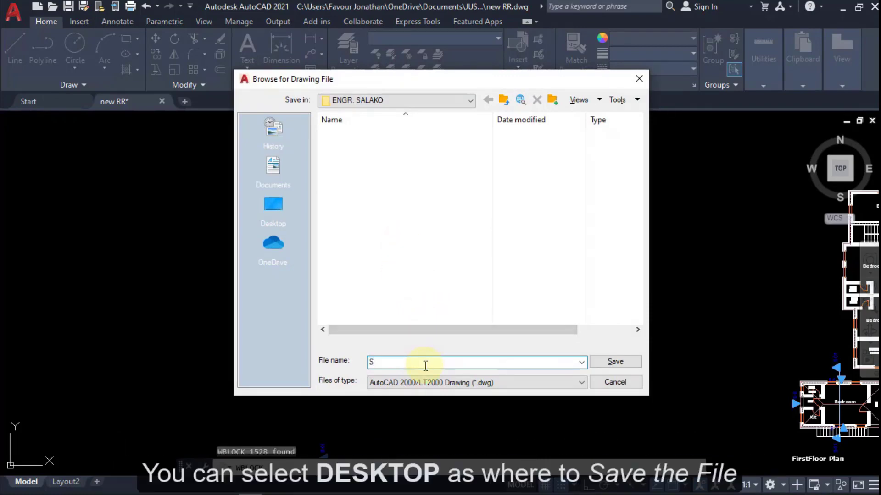
pyautogui.write('TRUC PLAN')
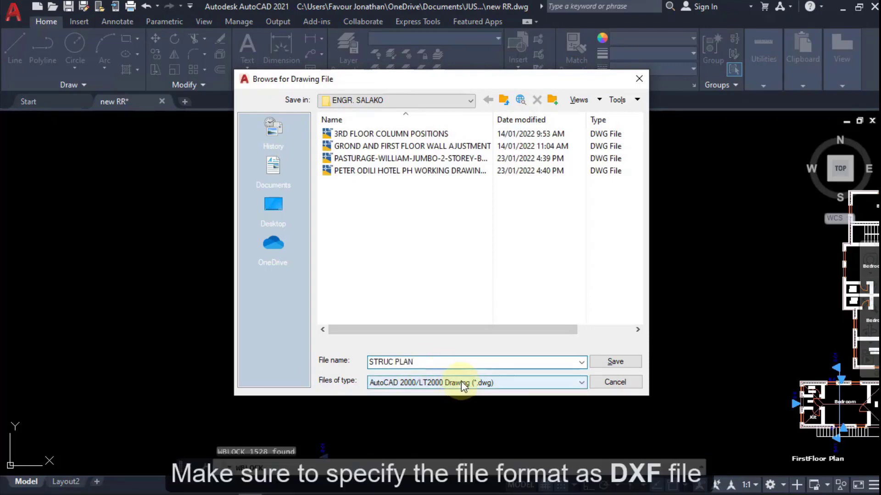
pyautogui.click(461, 382)
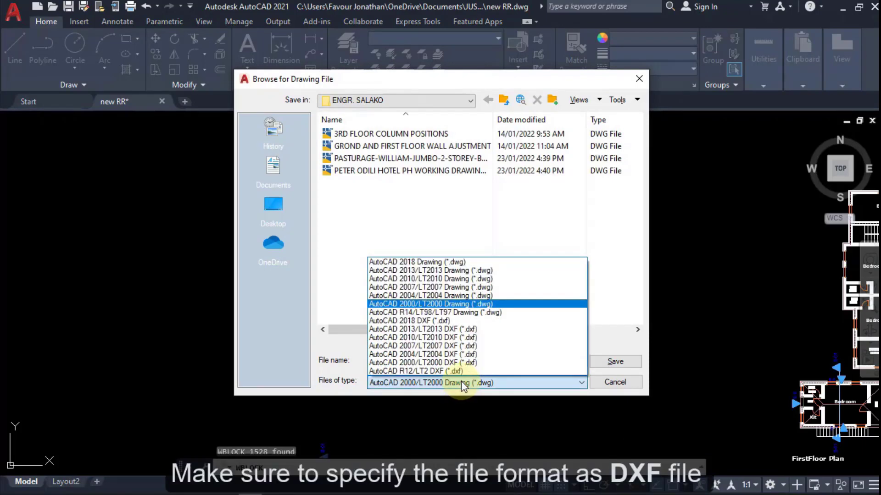
pyautogui.click(445, 324)
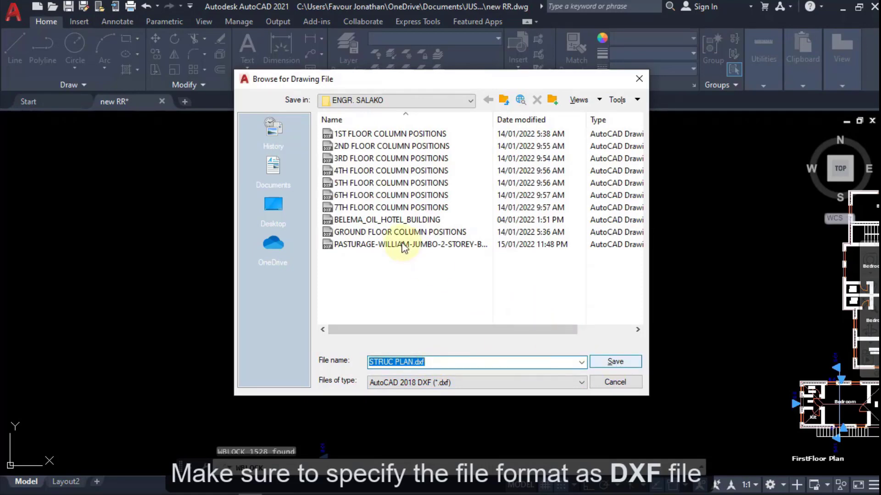
pyautogui.click(277, 205)
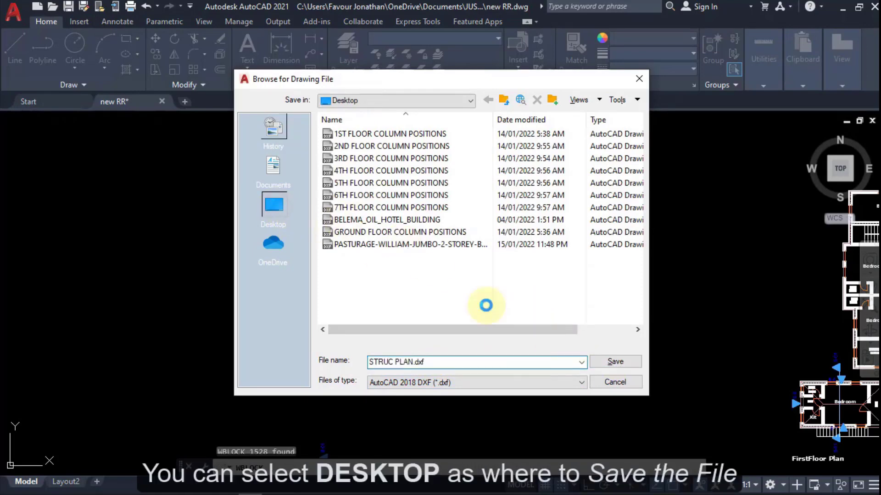
# Confirm the Desktop STRUC PLAN.dxf destination and write the block file.
pyautogui.click(613, 362)
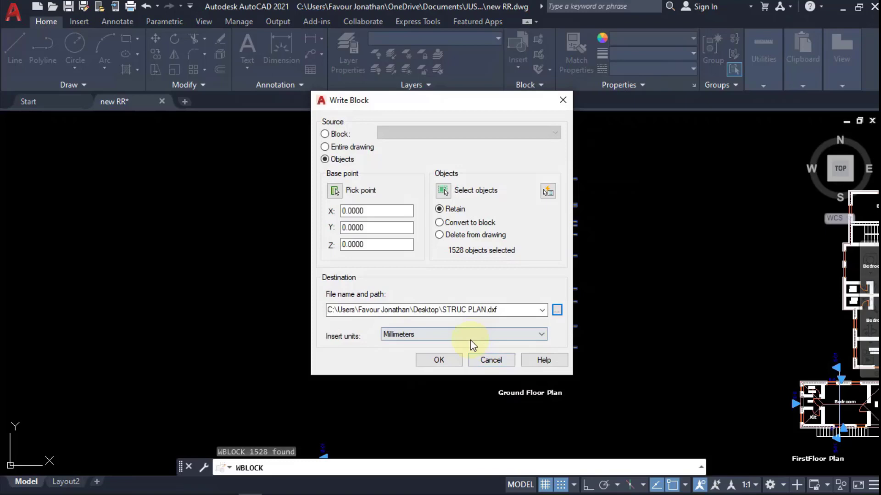
pyautogui.click(453, 357)
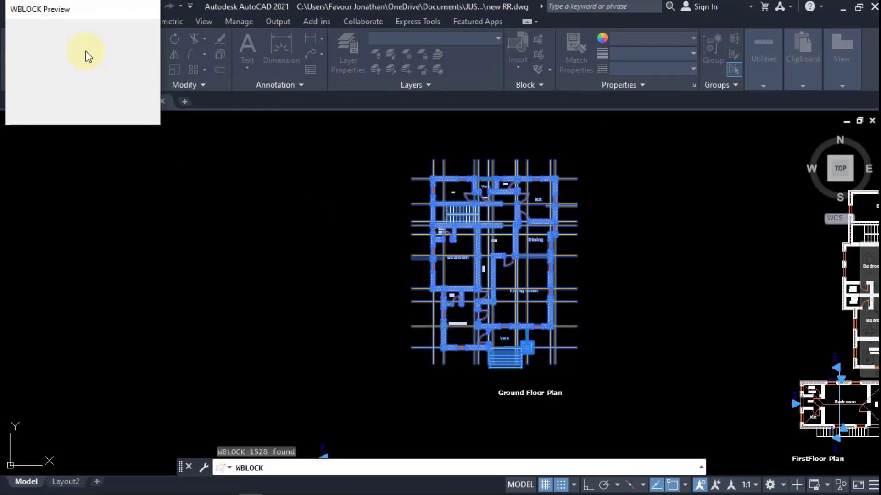
# Minimize AutoCAD and move the STRUC PLAN DXF icon into empty desktop space.
pyautogui.click(844, 7)
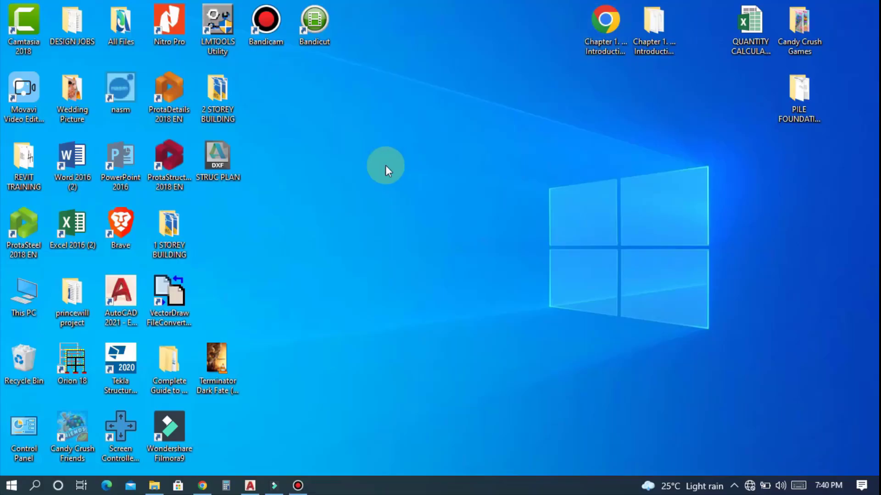
pyautogui.doubleClick(219, 158)
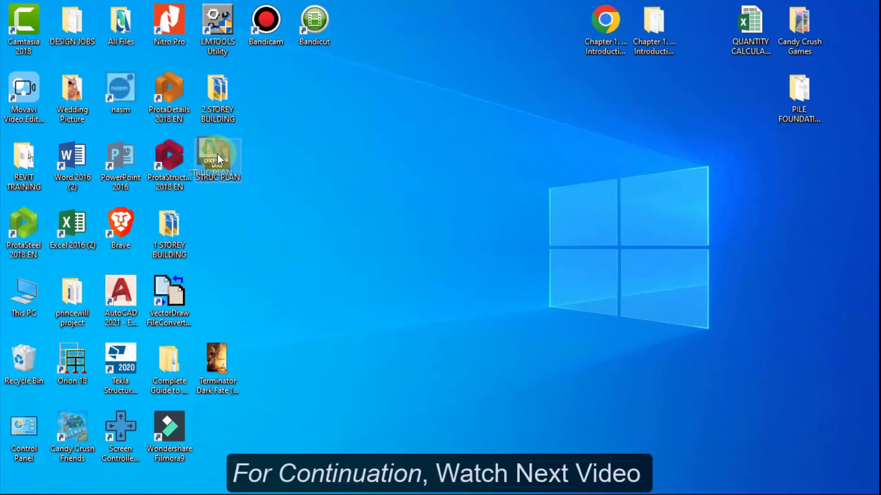
pyautogui.moveTo(217, 159); pyautogui.dragTo(411, 160)
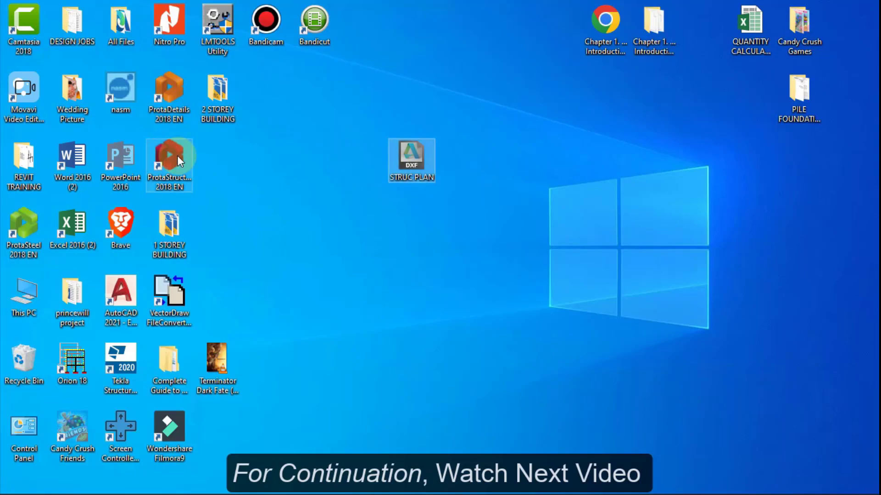